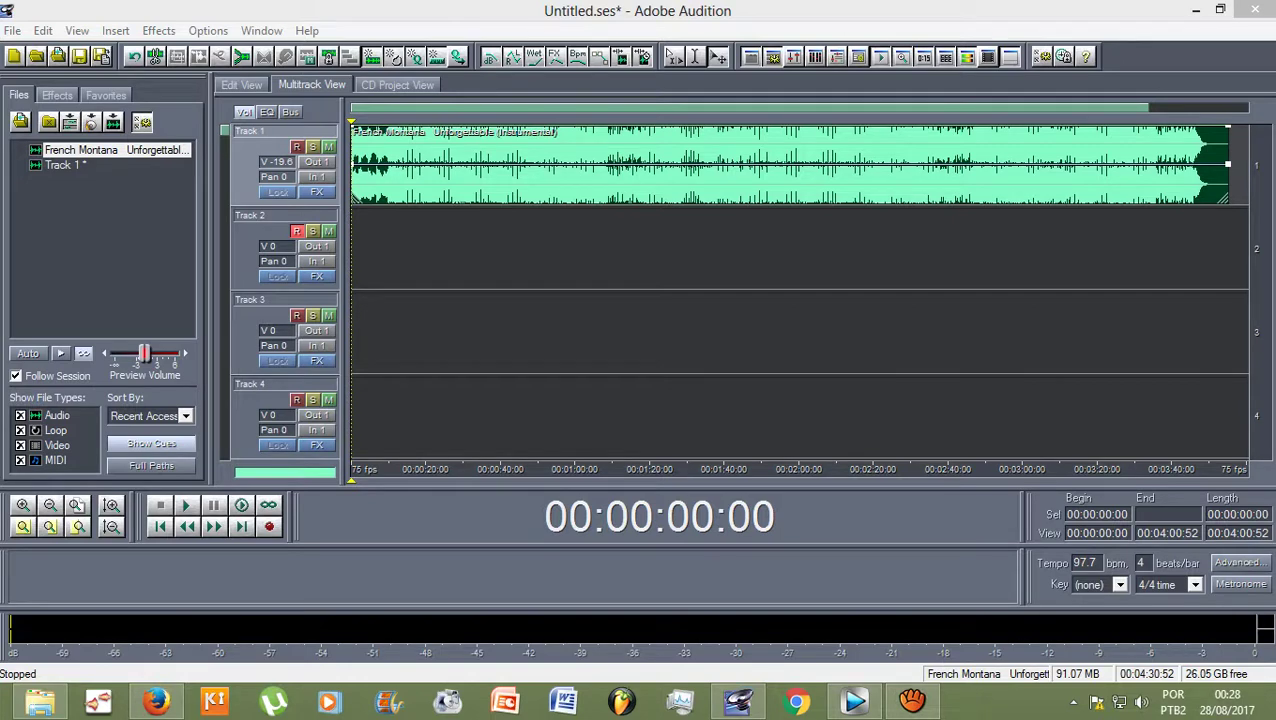
Play back the instrumental clip on Track 1 from the beginning of the session.
{"action": "left_click", "coordinate": [798, 247]}
{"action": "left_click", "coordinate": [798, 164]}
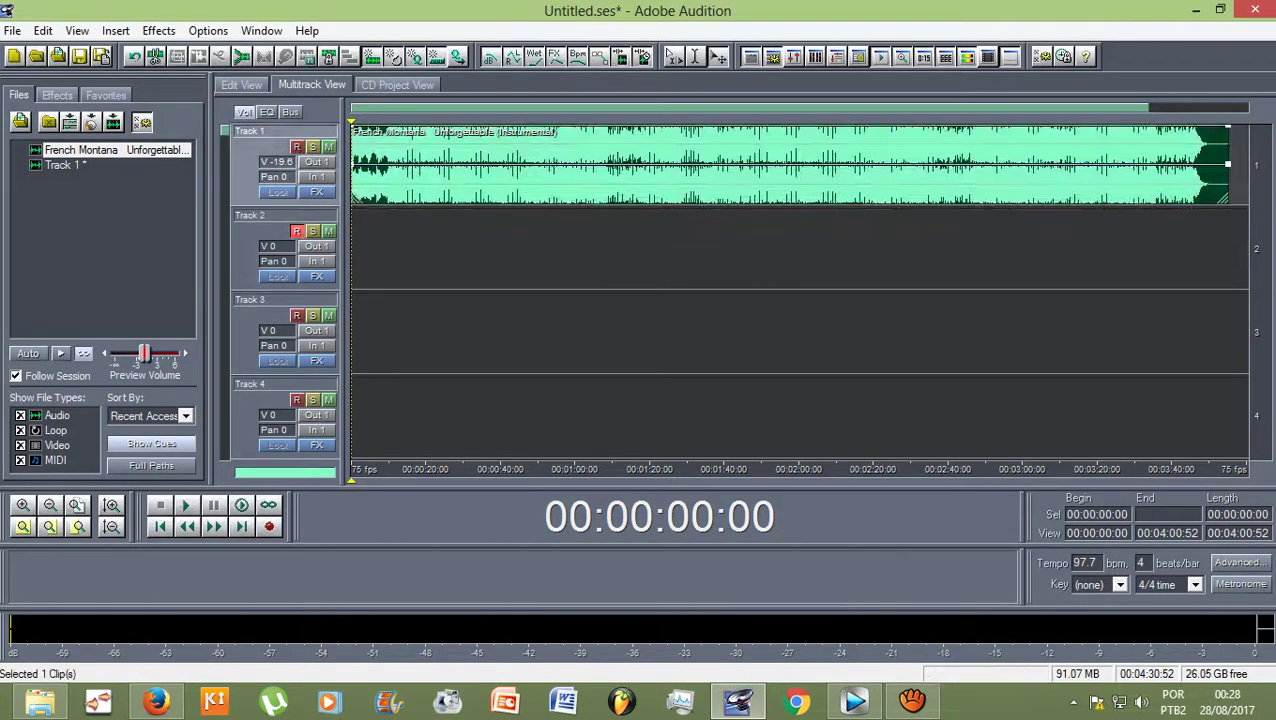
{"action": "key", "text": "space"}
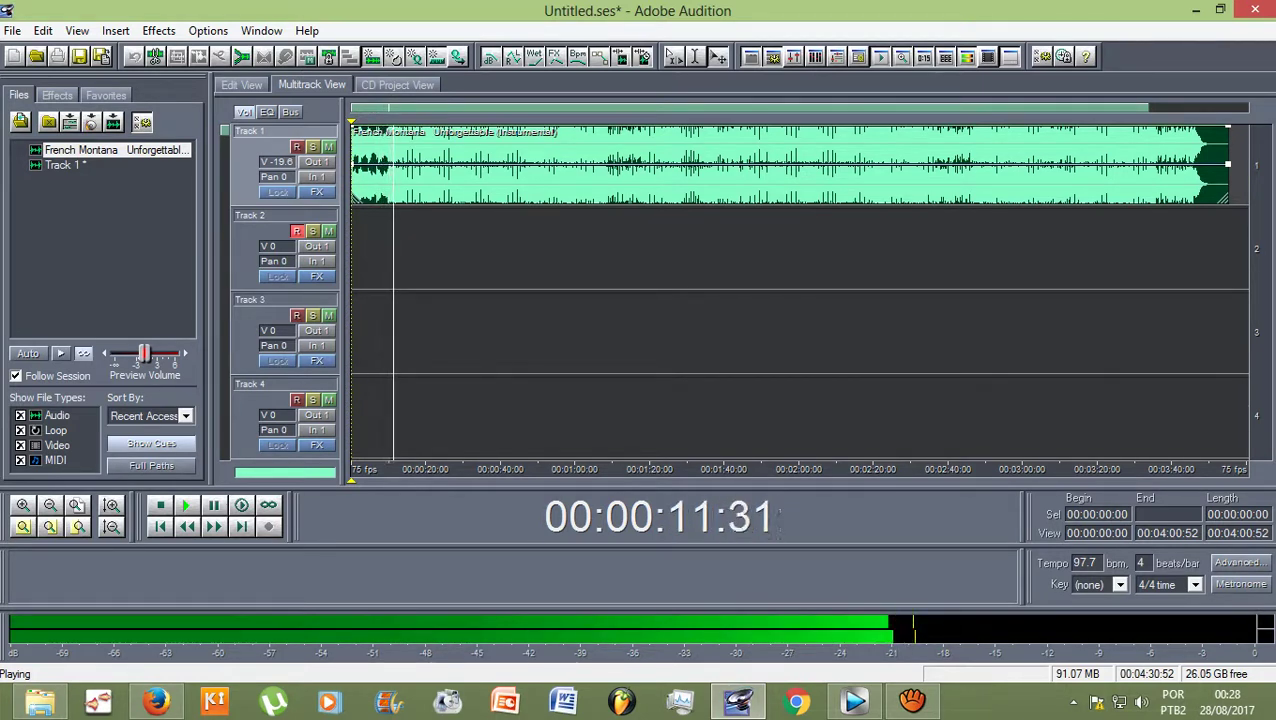
{"action": "key", "text": "space"}
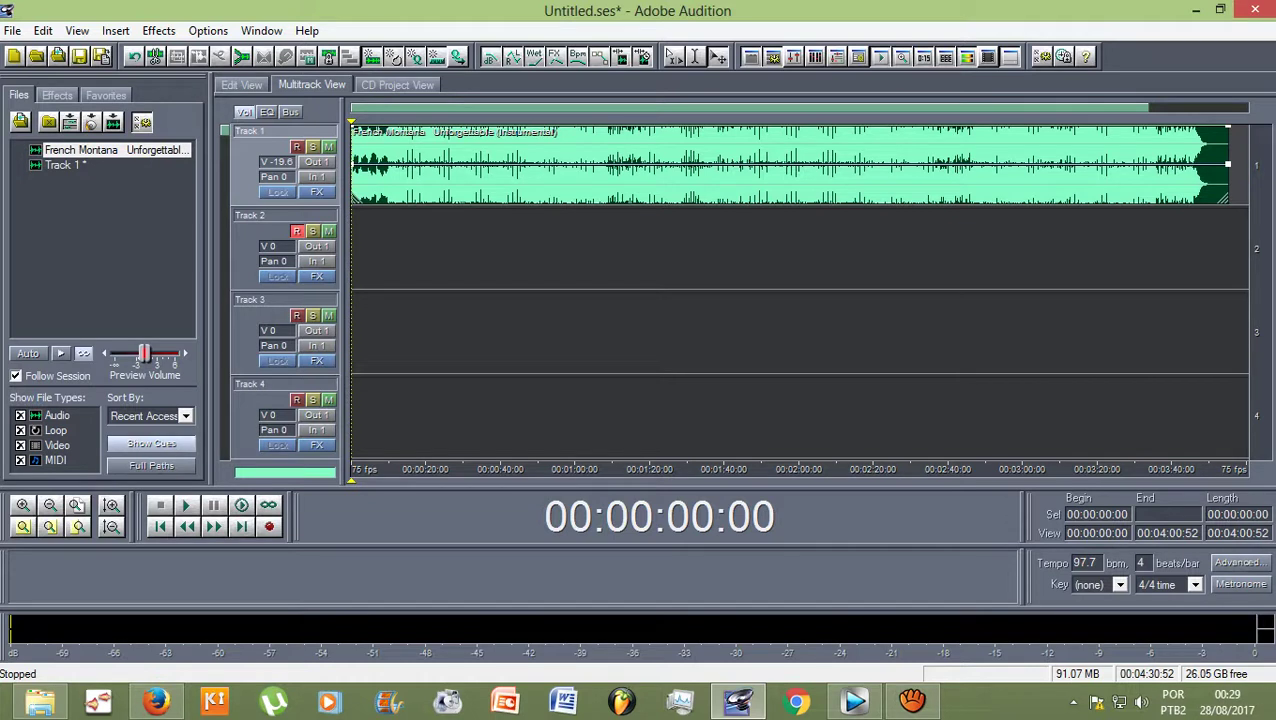
Record a take of about 25 seconds on Track 2 from the session start.
{"action": "key", "text": "ctrl+space"}
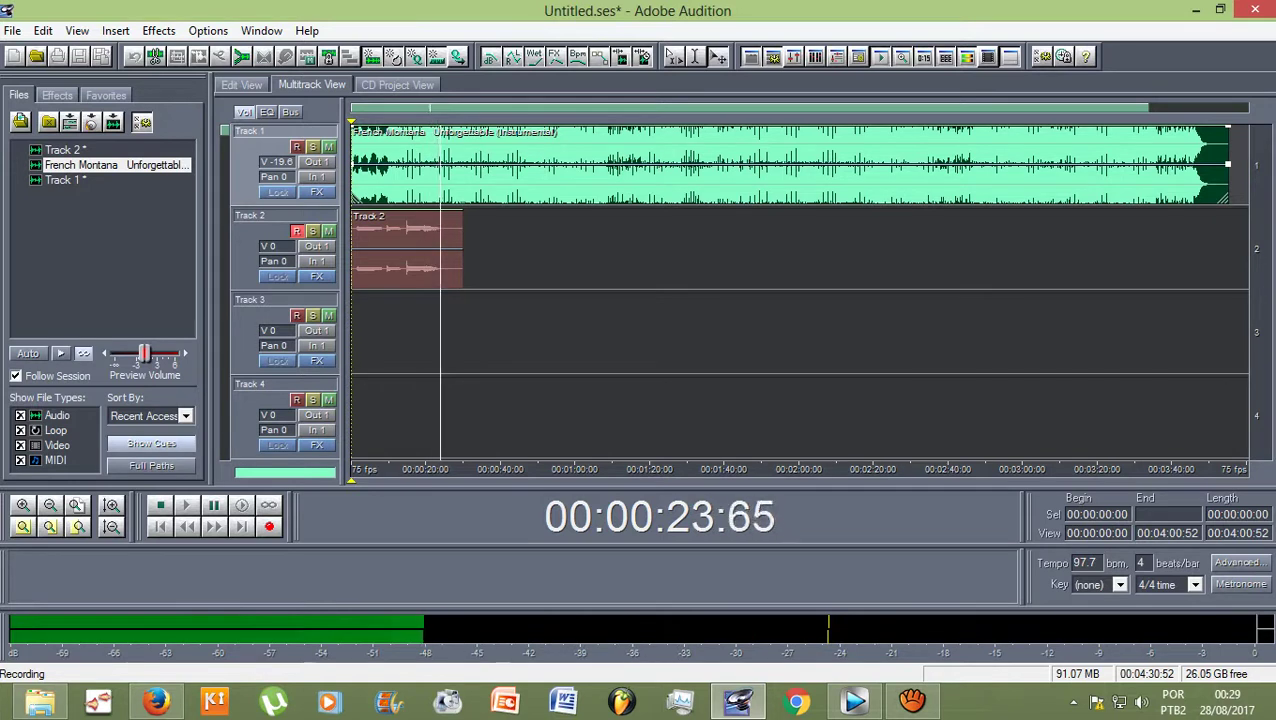
{"action": "key", "text": "space"}
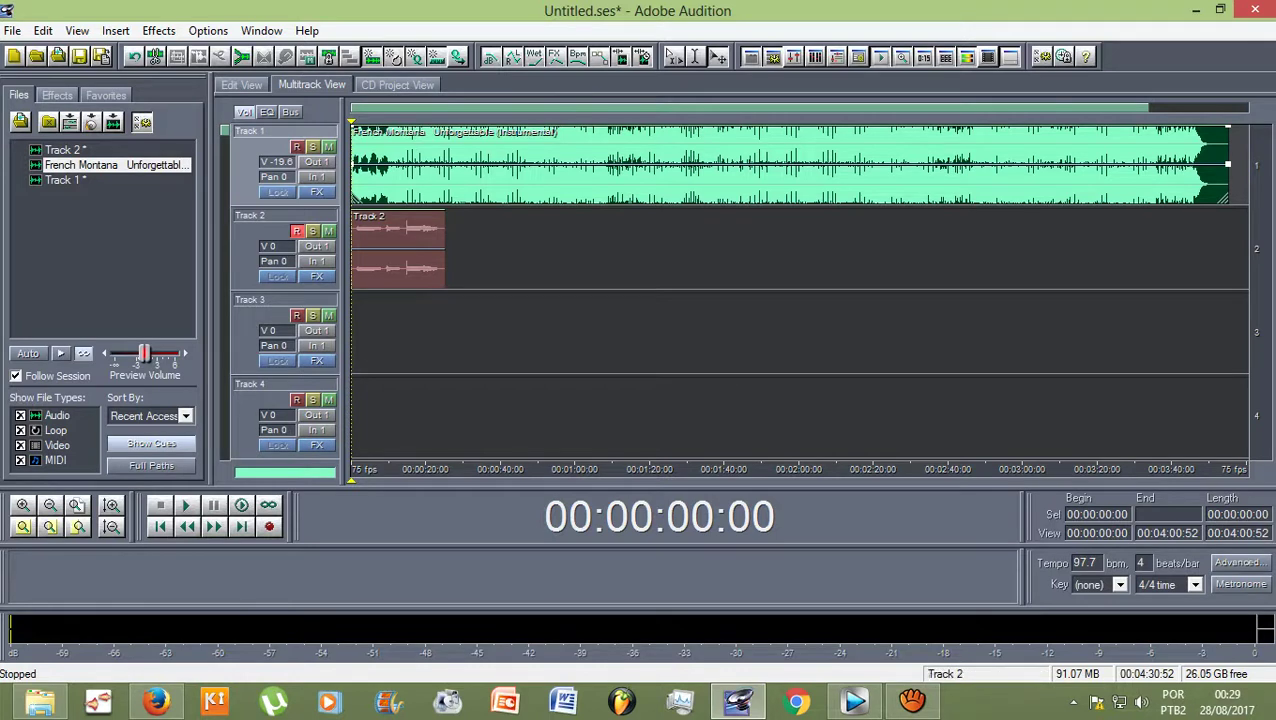
Play back the new Track 2 recording together with the instrumental.
{"action": "left_click", "coordinate": [398, 249]}
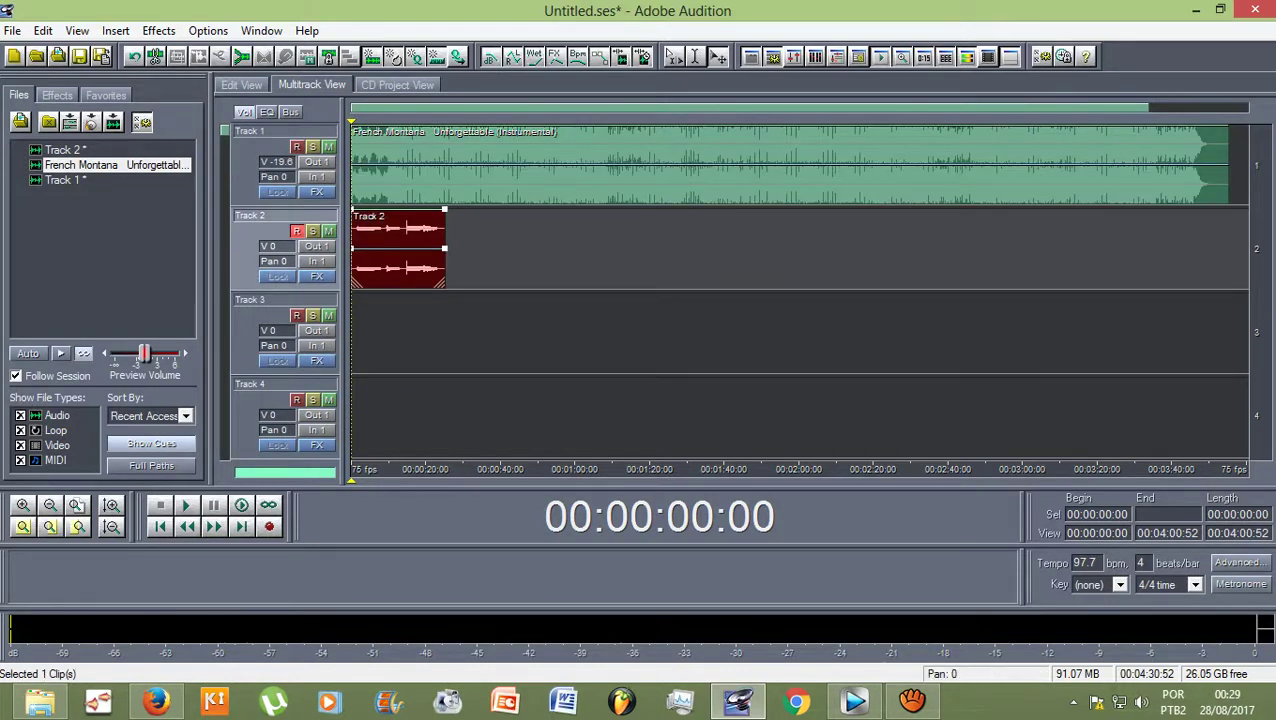
{"action": "key", "text": "space"}
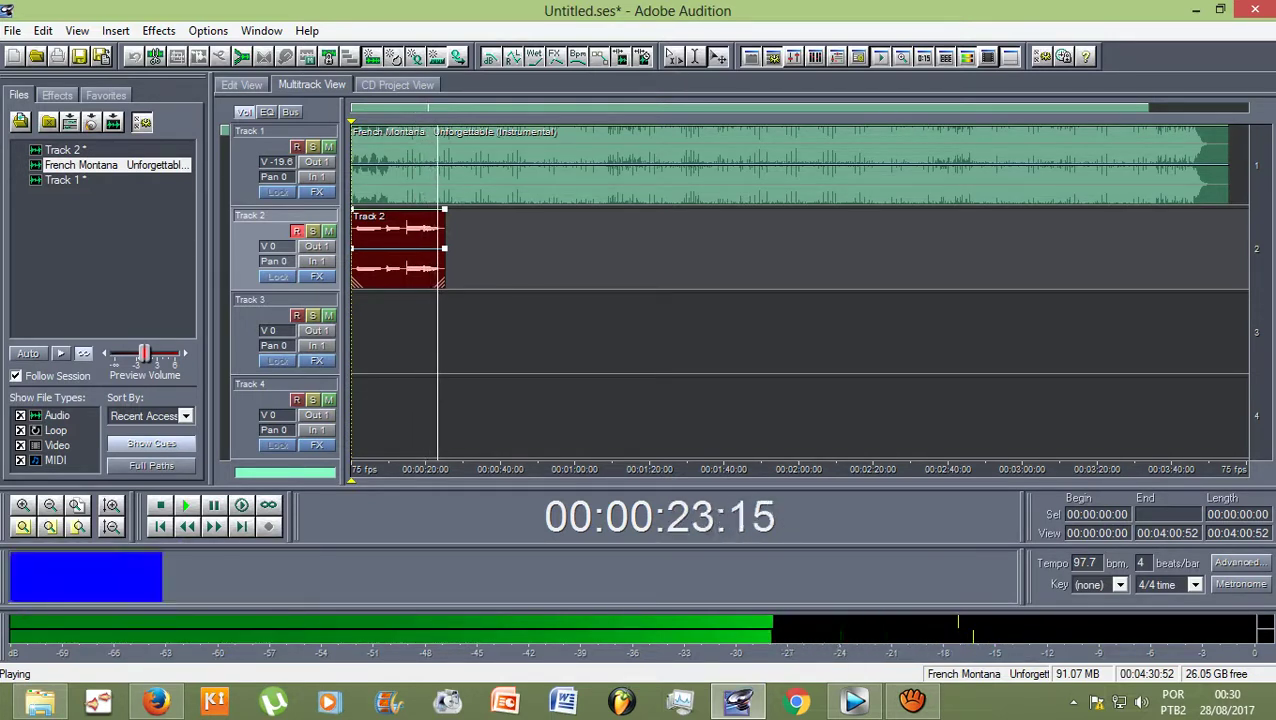
{"action": "key", "text": "space"}
Open the Track 2 clip for waveform editing and apply Studio Reverb with the Vocal Reverb (medium) preset to the range 00:00:01:36 to 00:00:23:30.
{"action": "double_click", "coordinate": [390, 245]}
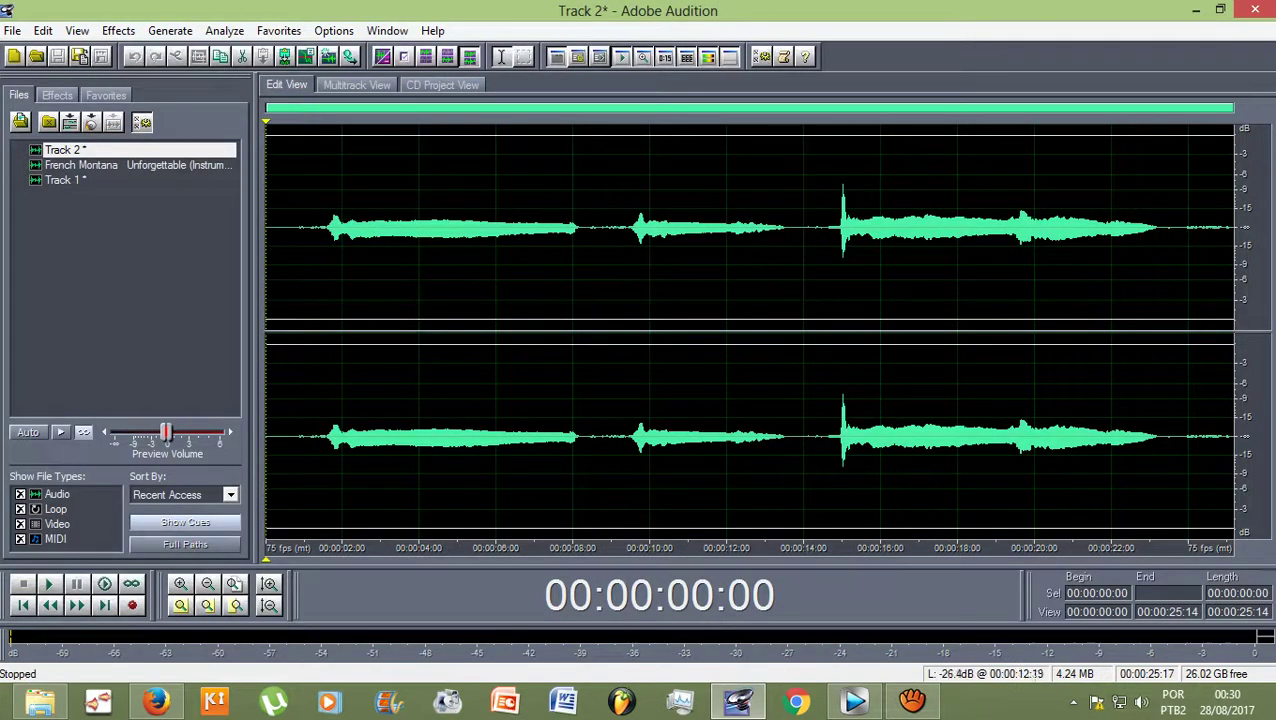
{"action": "left_click", "coordinate": [650, 228]}
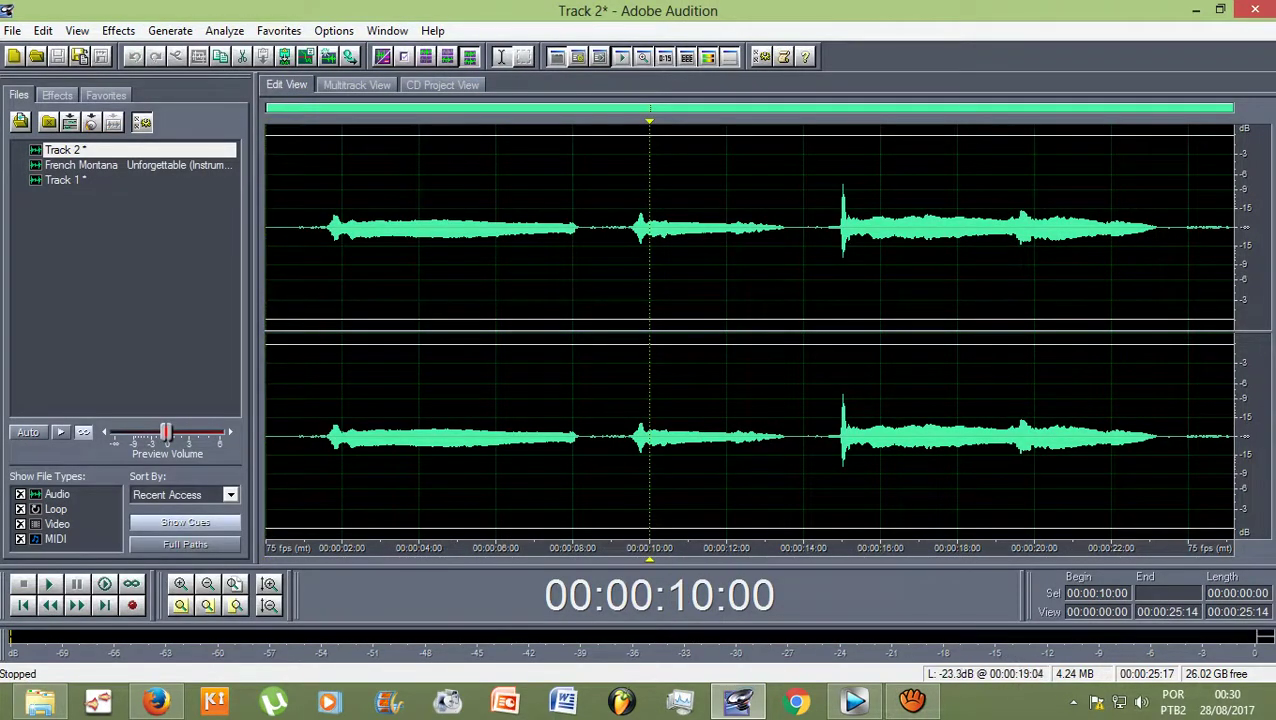
{"action": "left_click", "coordinate": [994, 228]}
{"action": "left_click", "coordinate": [367, 228]}
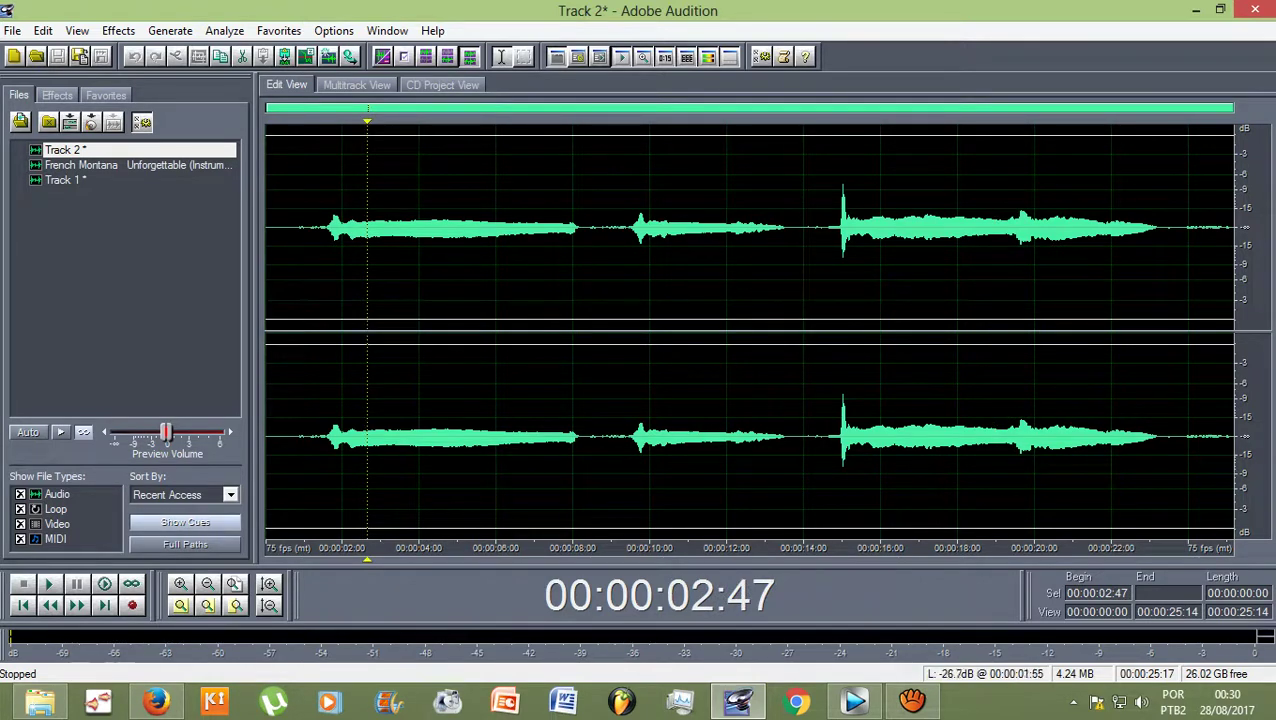
{"action": "left_click_drag", "start_coordinate": [323, 230], "coordinate": [1163, 230]}
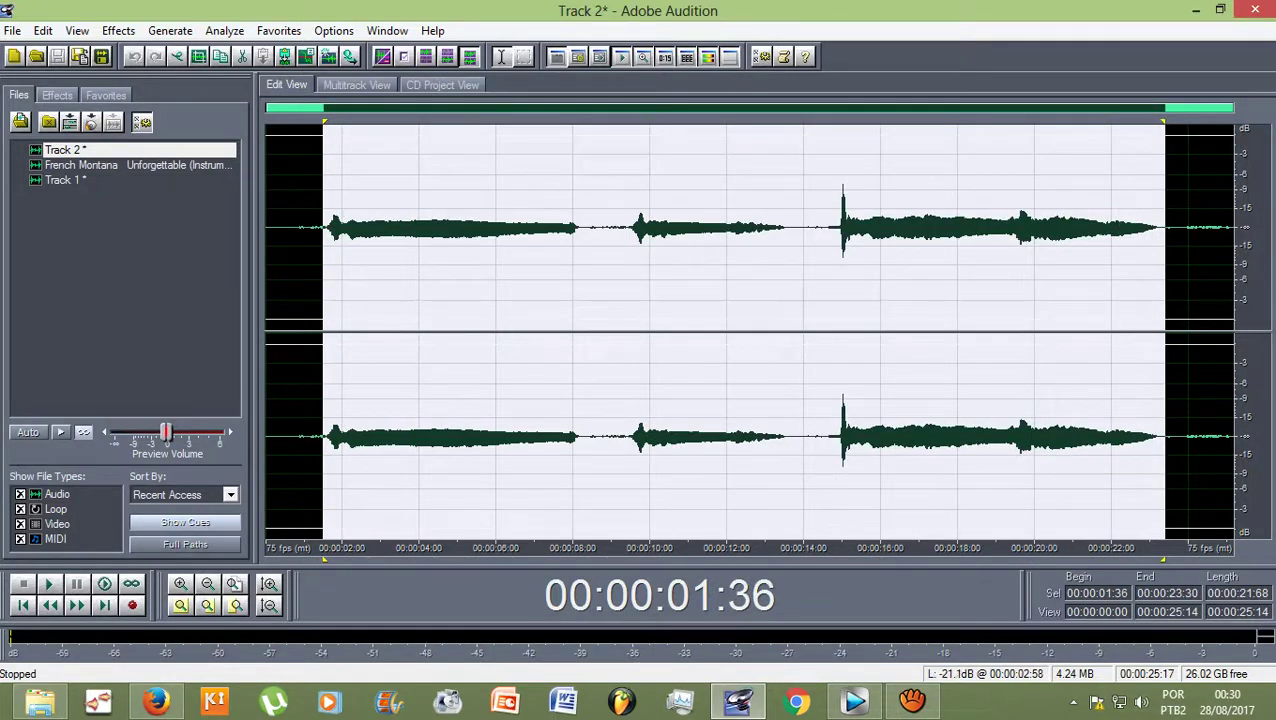
{"action": "left_click", "coordinate": [118, 30]}
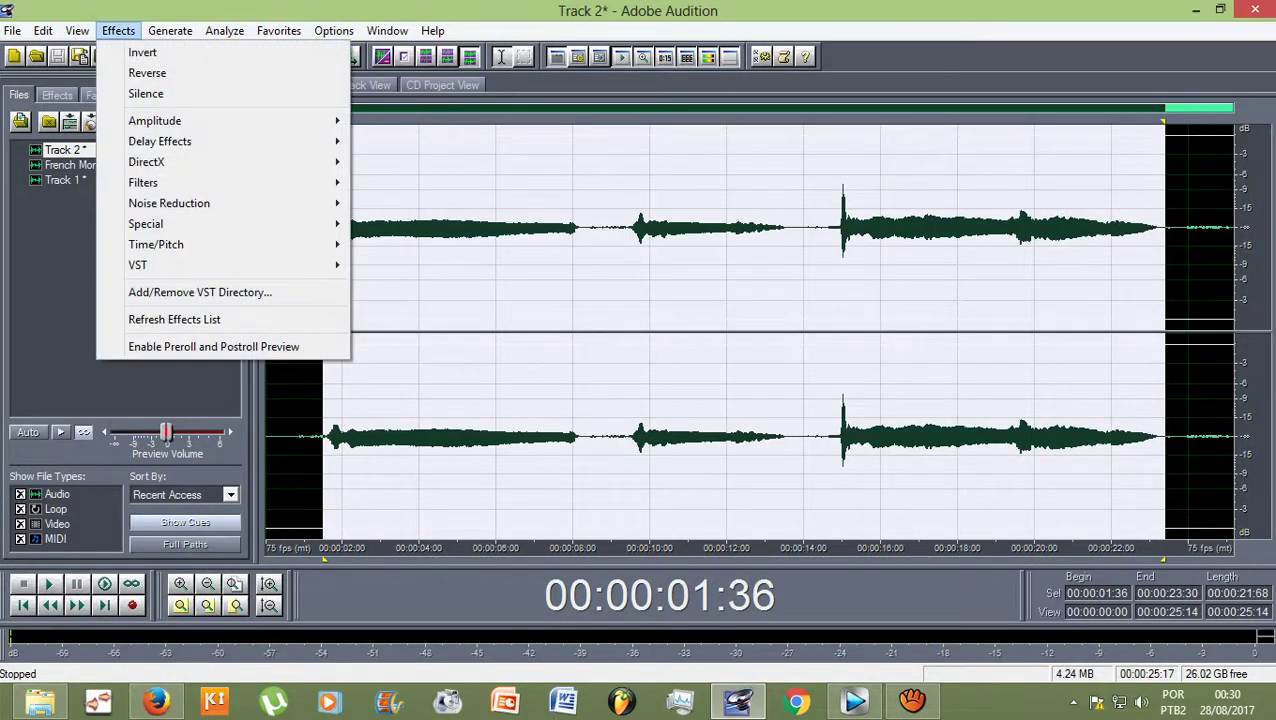
{"action": "mouse_move", "coordinate": [160, 141]}
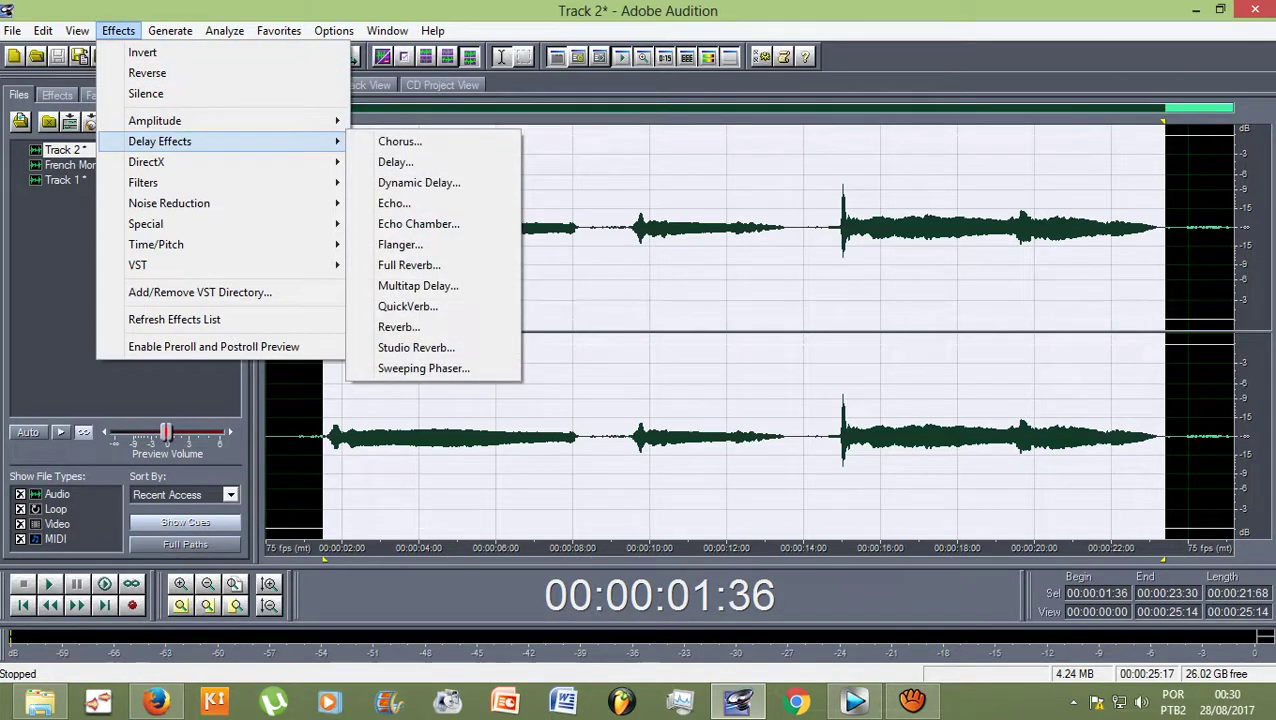
{"action": "left_click", "coordinate": [416, 347]}
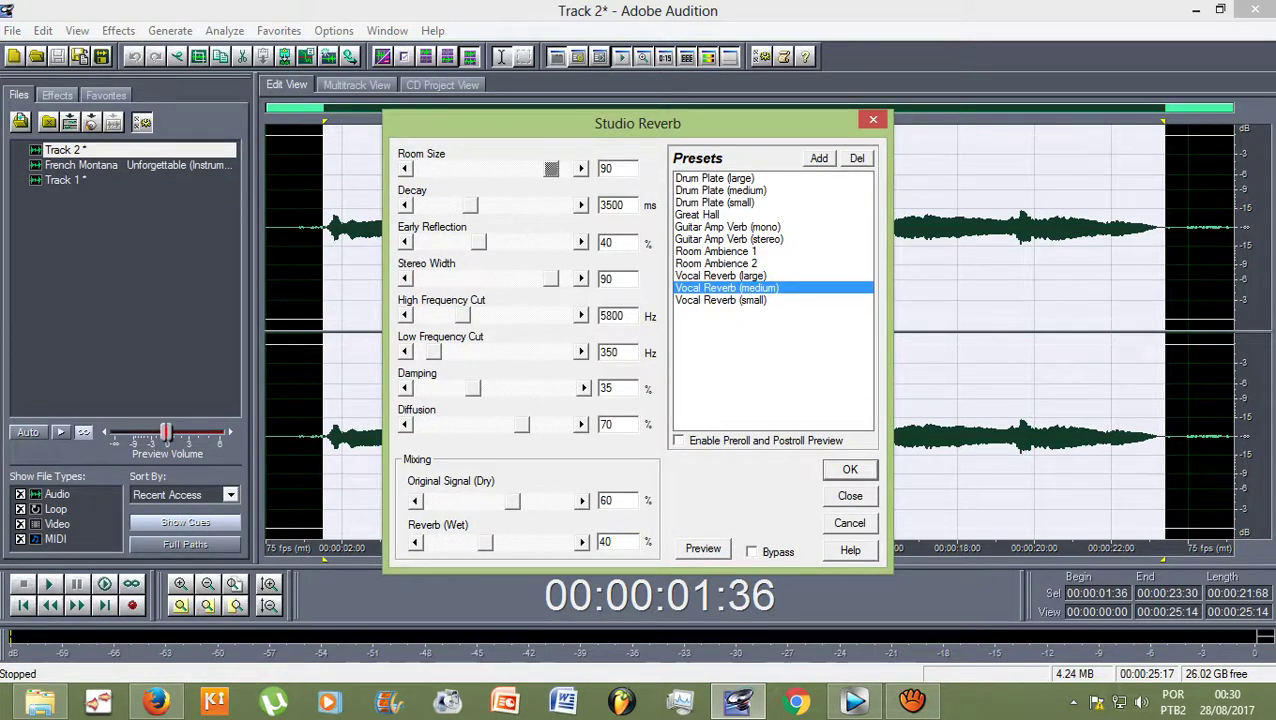
{"action": "key", "text": "Return"}
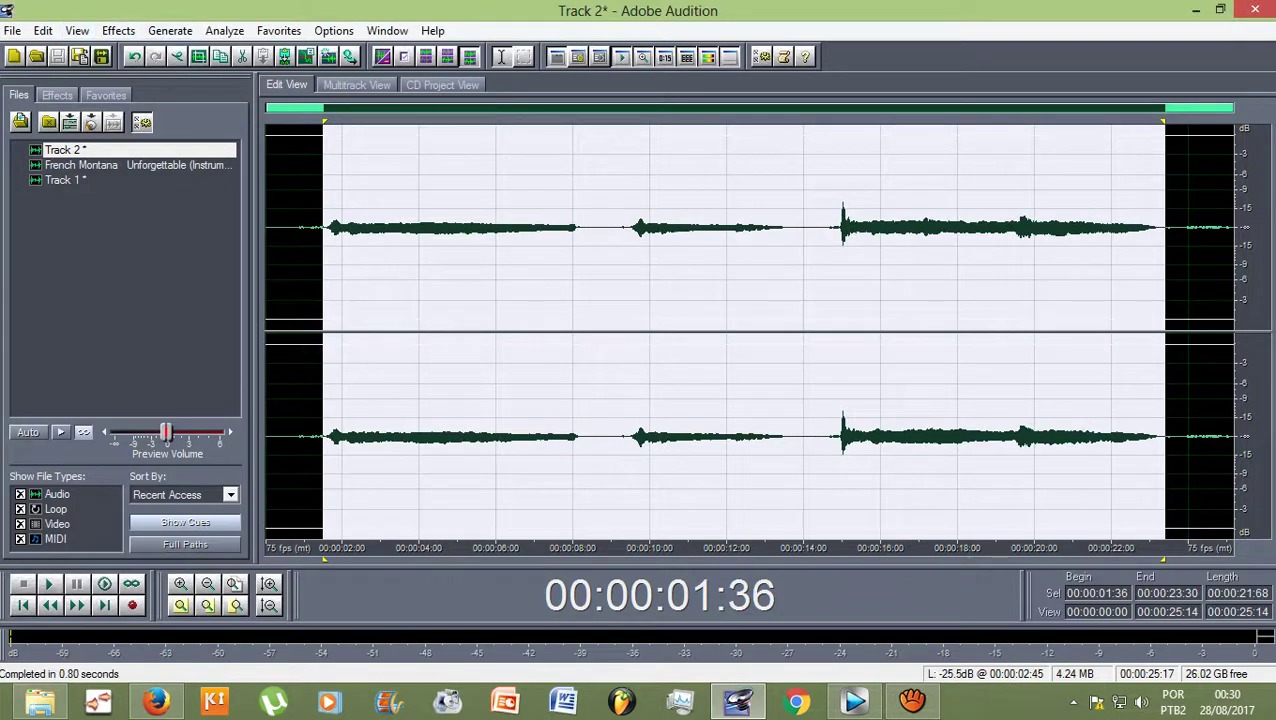
Normalize the selected range of Track 2 to 100%, with both channels normalized equally.
{"action": "left_click", "coordinate": [118, 30]}
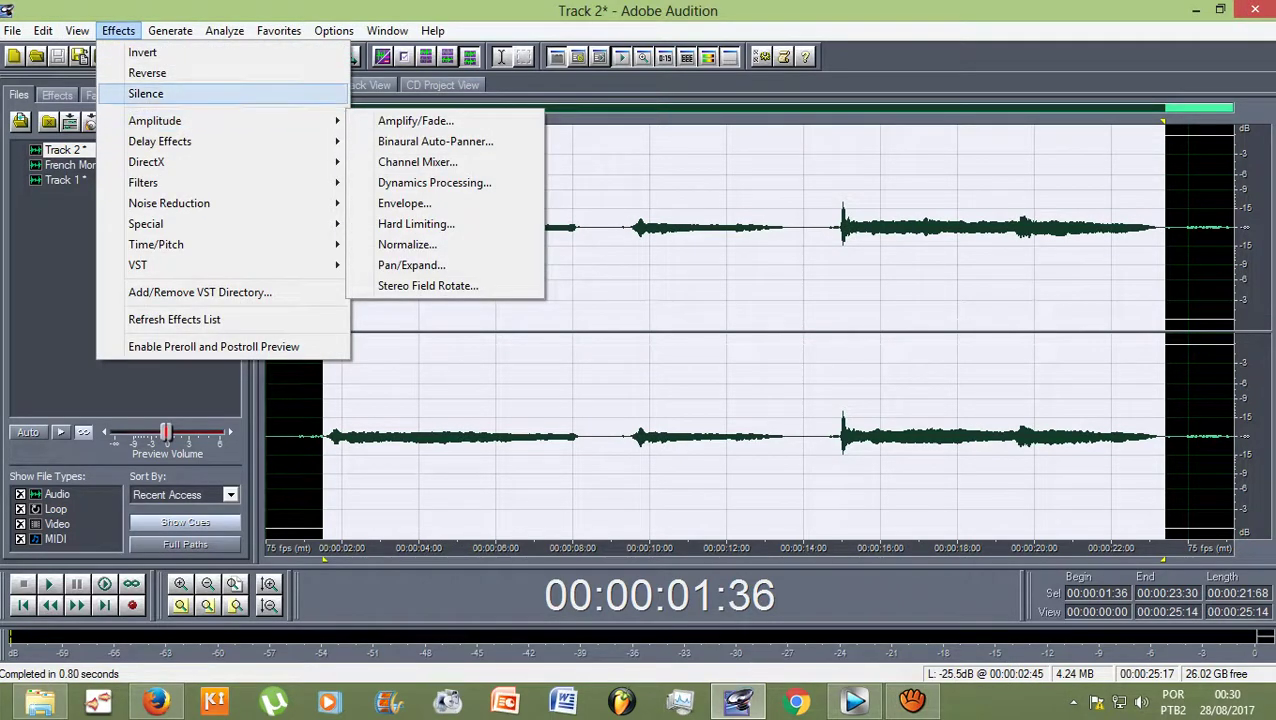
{"action": "left_click", "coordinate": [407, 244]}
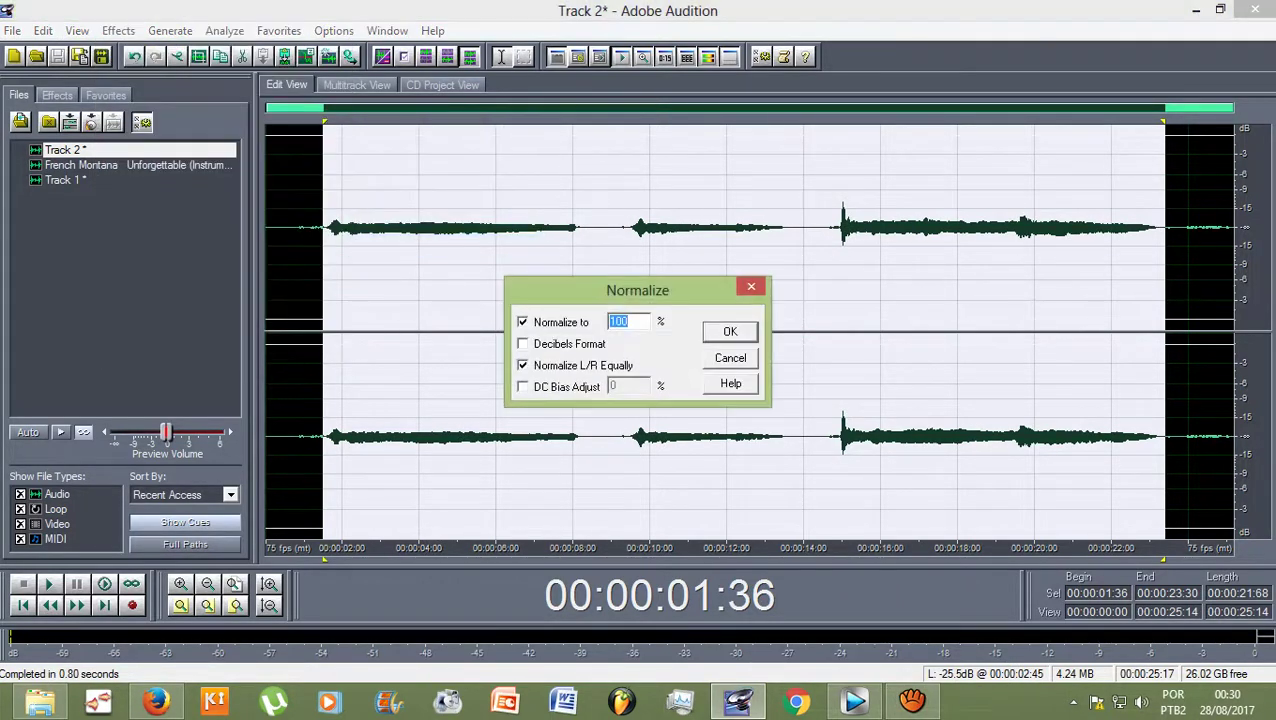
{"action": "key", "text": "Return"}
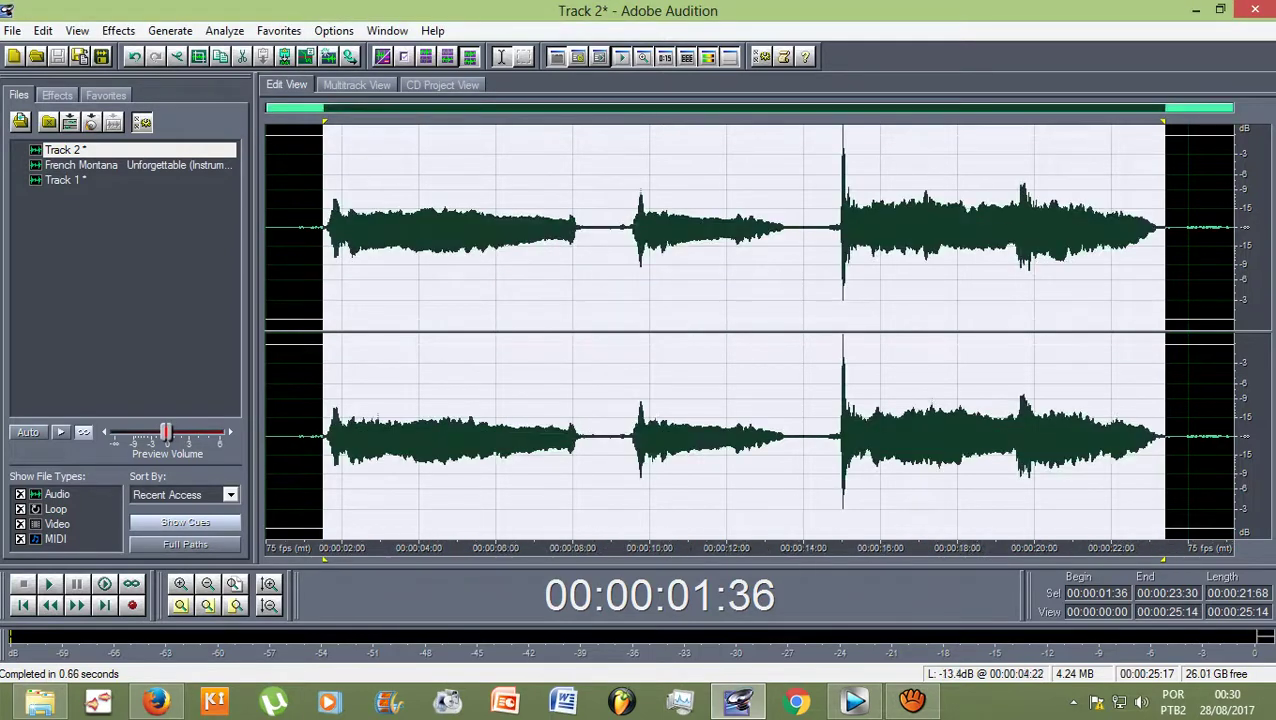
Play back the processed Track 2 waveform from 00:00:01:09.
{"action": "left_click", "coordinate": [328, 227]}
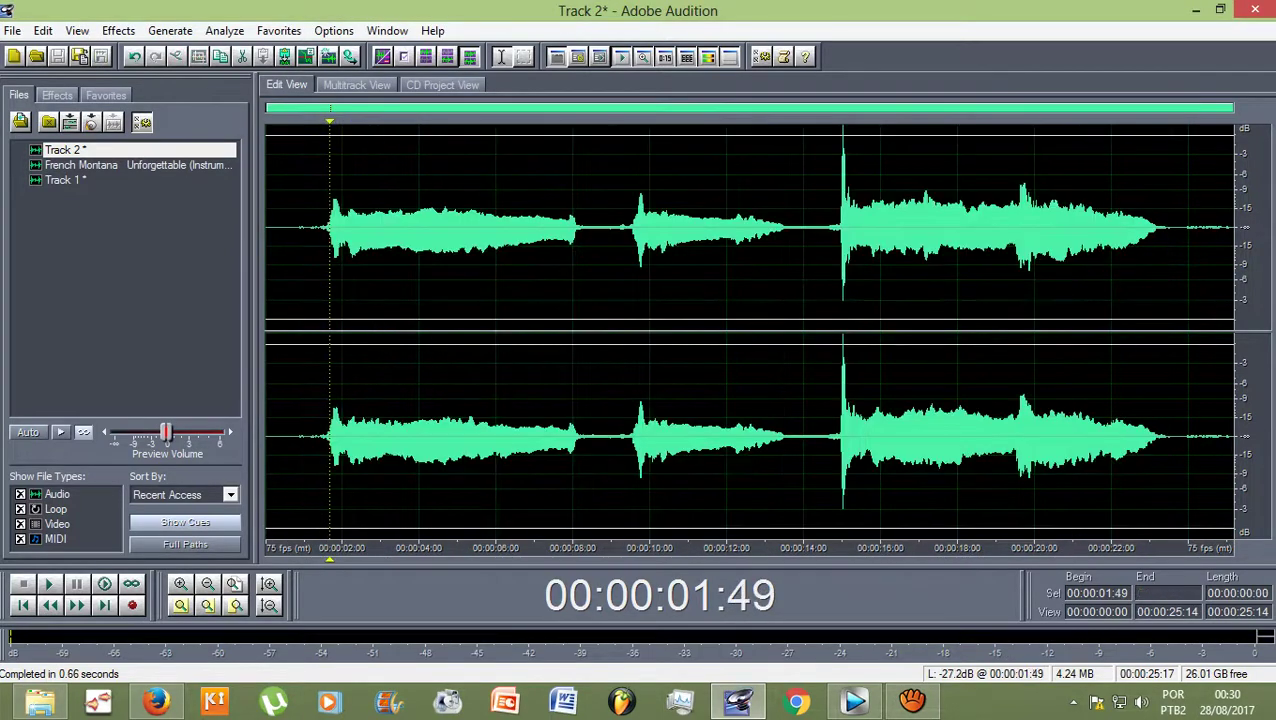
{"action": "left_click_drag", "start_coordinate": [322, 227], "coordinate": [1166, 430]}
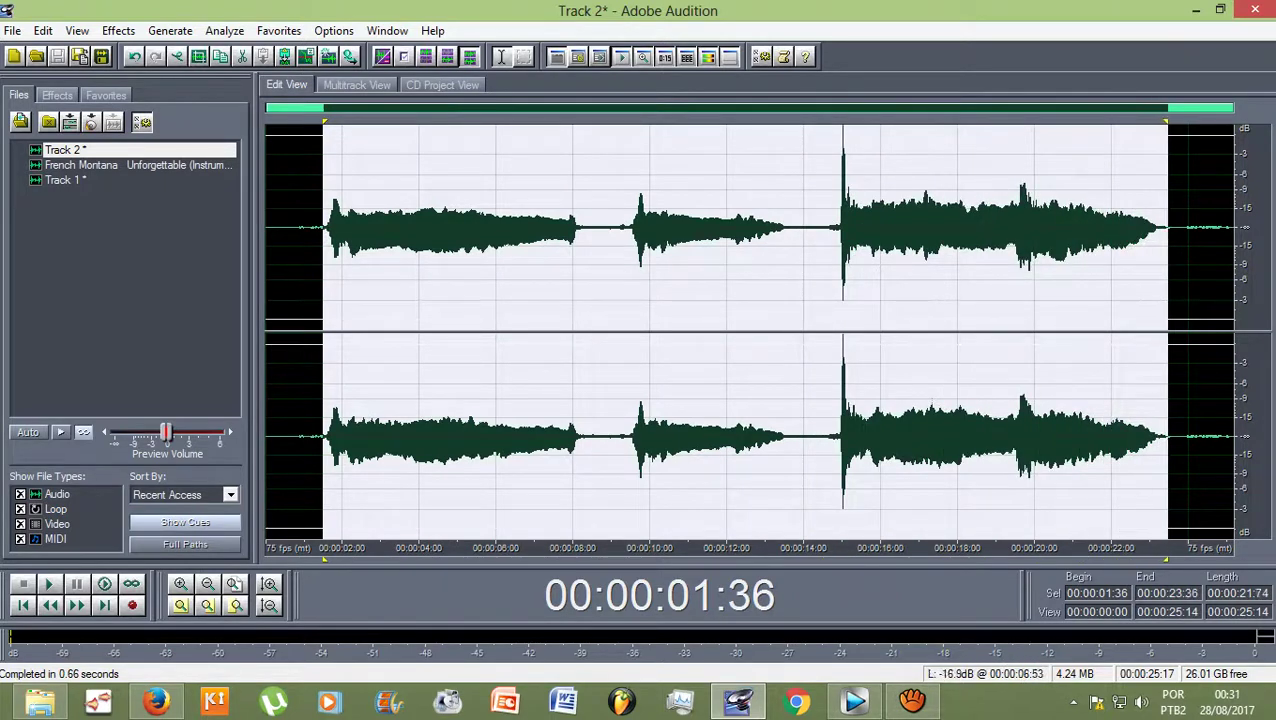
{"action": "left_click", "coordinate": [342, 227]}
{"action": "left_click", "coordinate": [313, 227]}
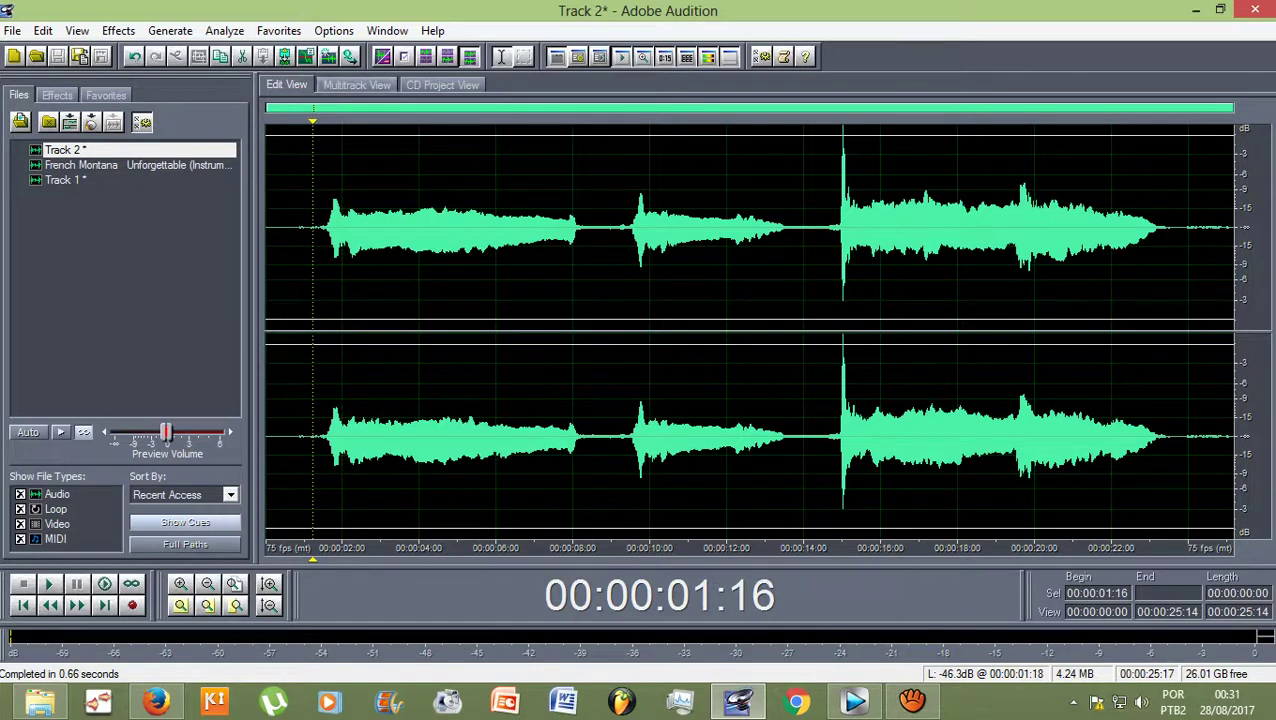
{"action": "left_click", "coordinate": [309, 227]}
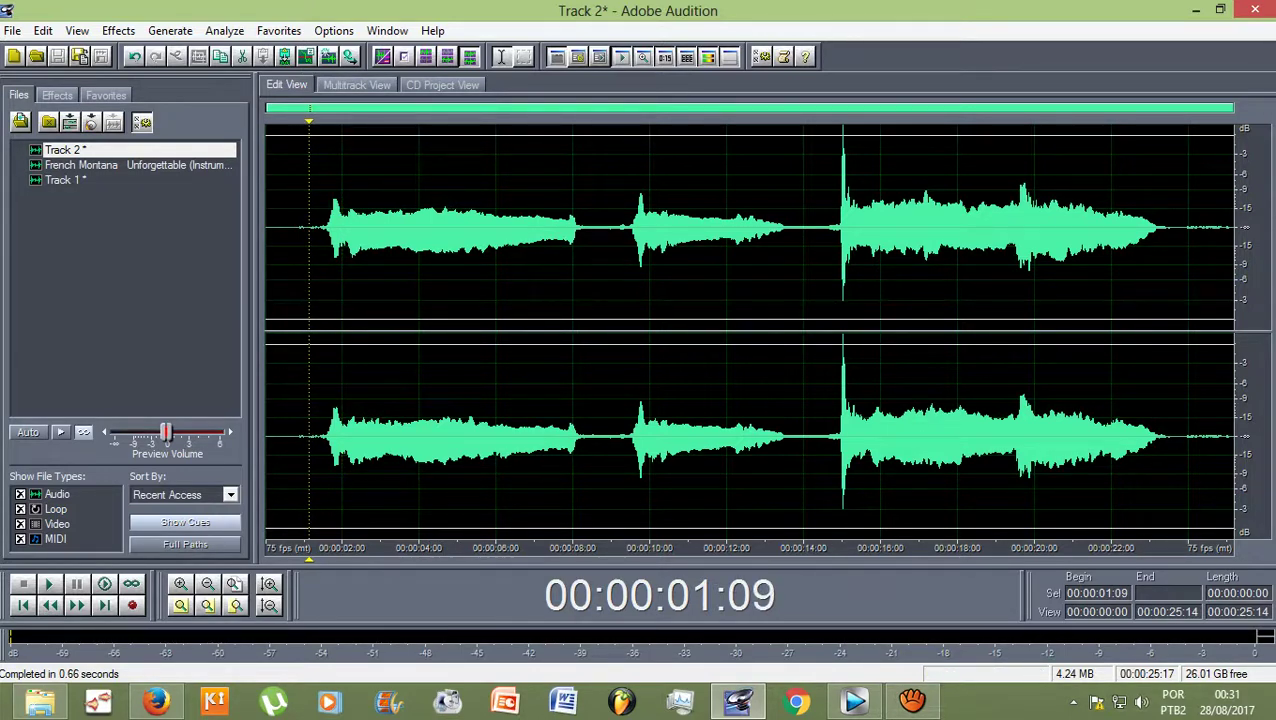
{"action": "key", "text": "space"}
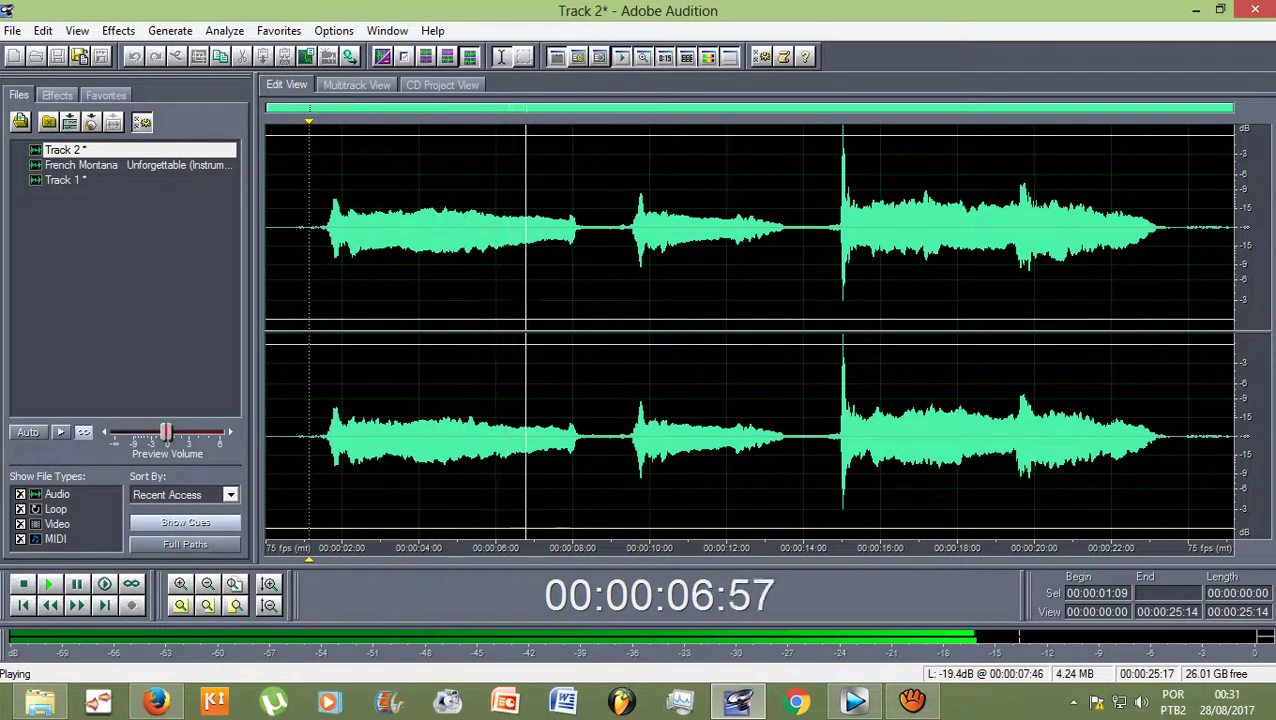
{"action": "key", "text": "space"}
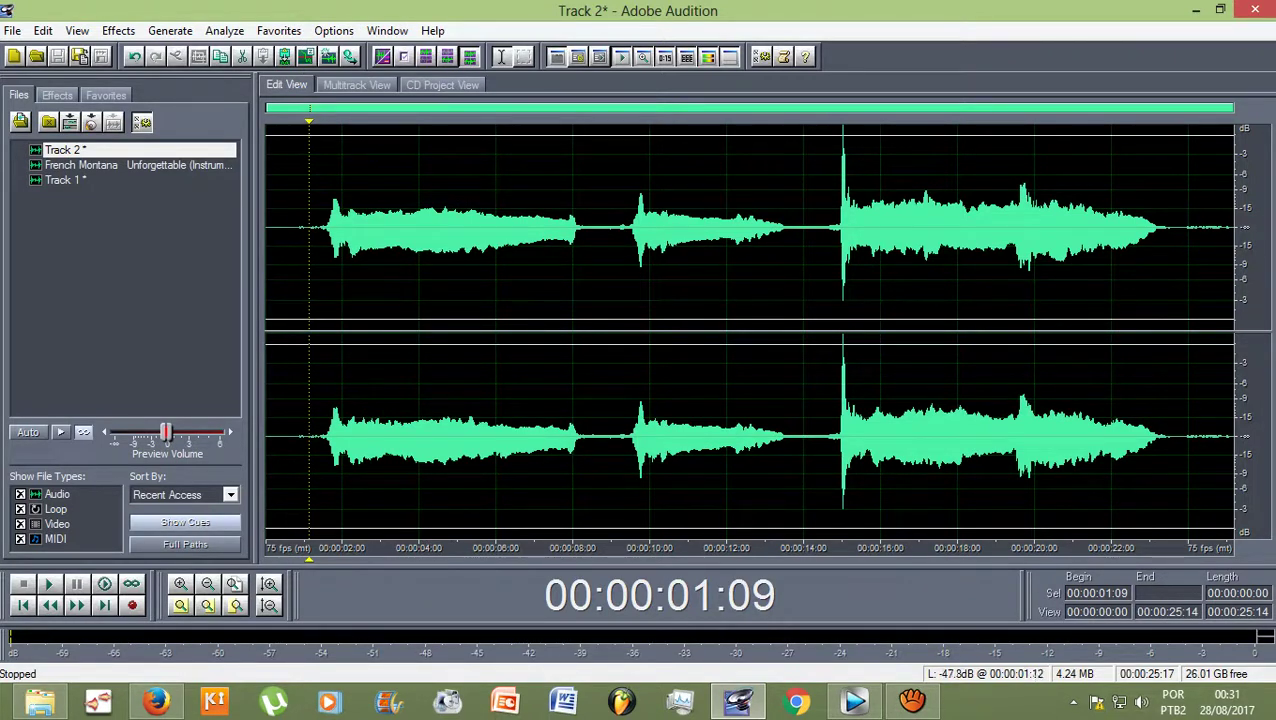
In the multitrack session, shape Track 2's volume envelope to drop to minimum at about 1 second and rise to full level at about 6 seconds.
{"action": "left_click", "coordinate": [356, 84]}
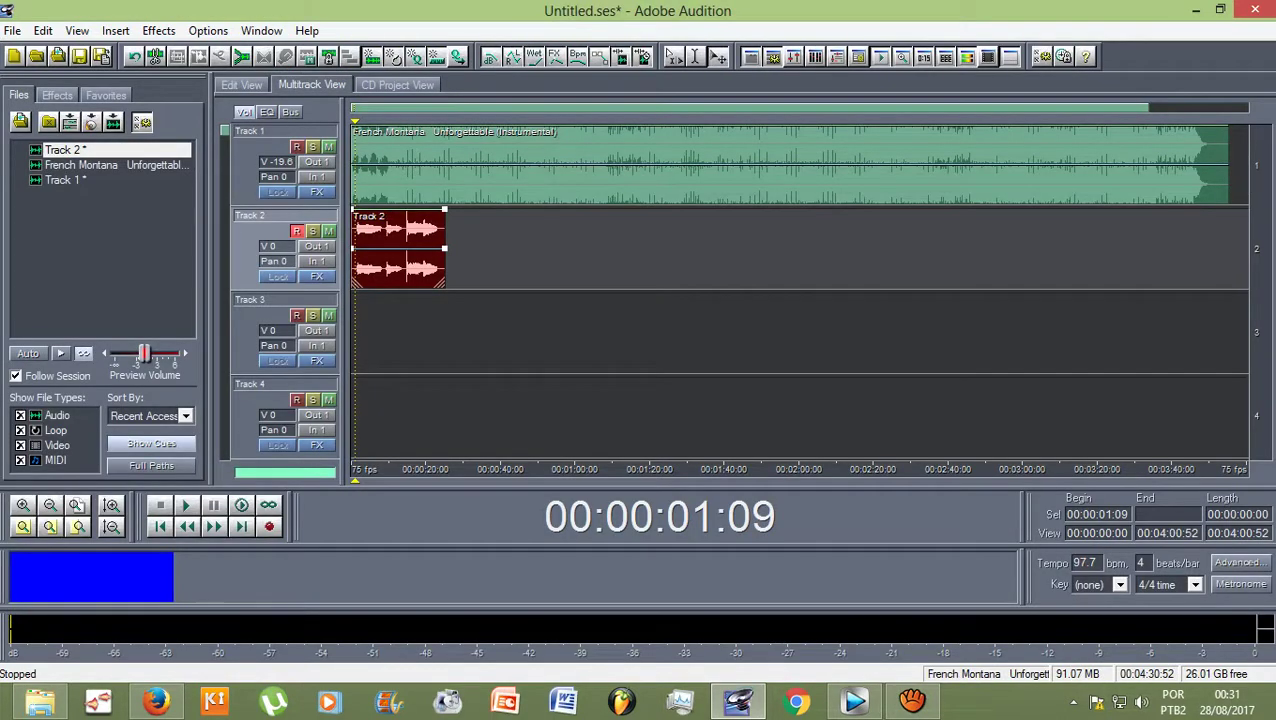
{"action": "scroll", "coordinate": [364, 165], "scroll_direction": "up", "scroll_amount": 6}
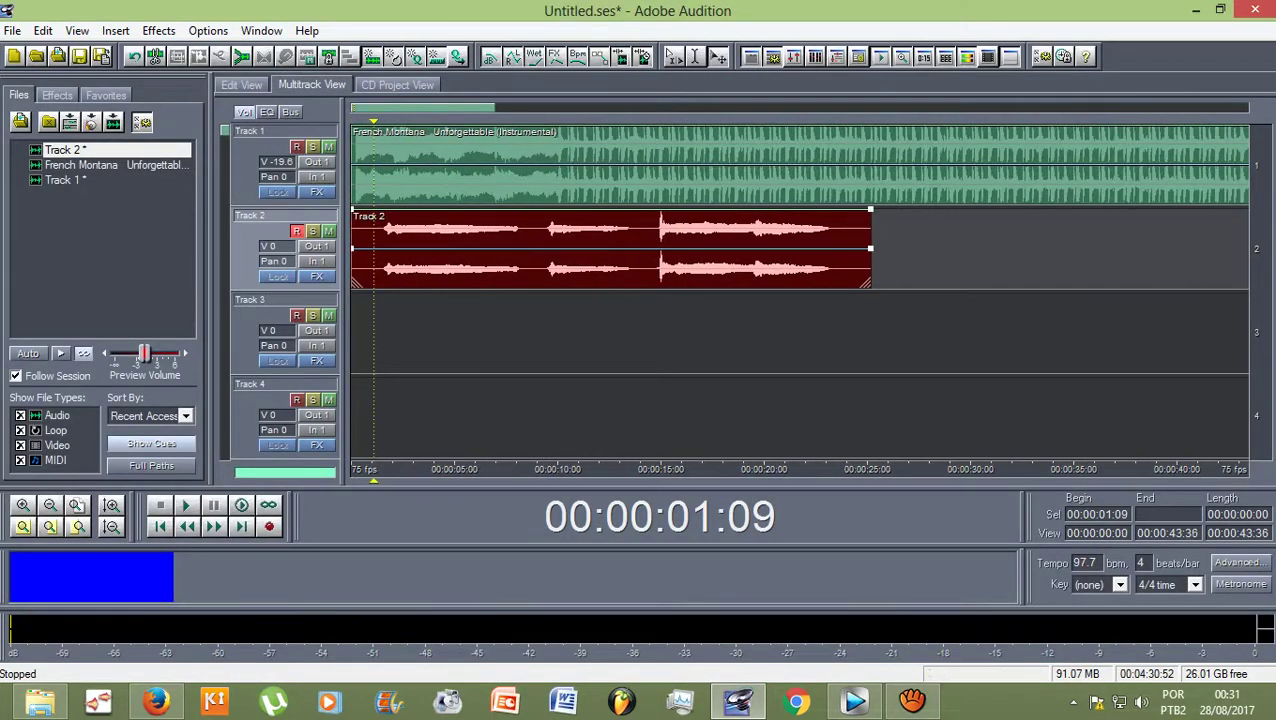
{"action": "scroll", "coordinate": [372, 185], "scroll_direction": "up", "scroll_amount": 6}
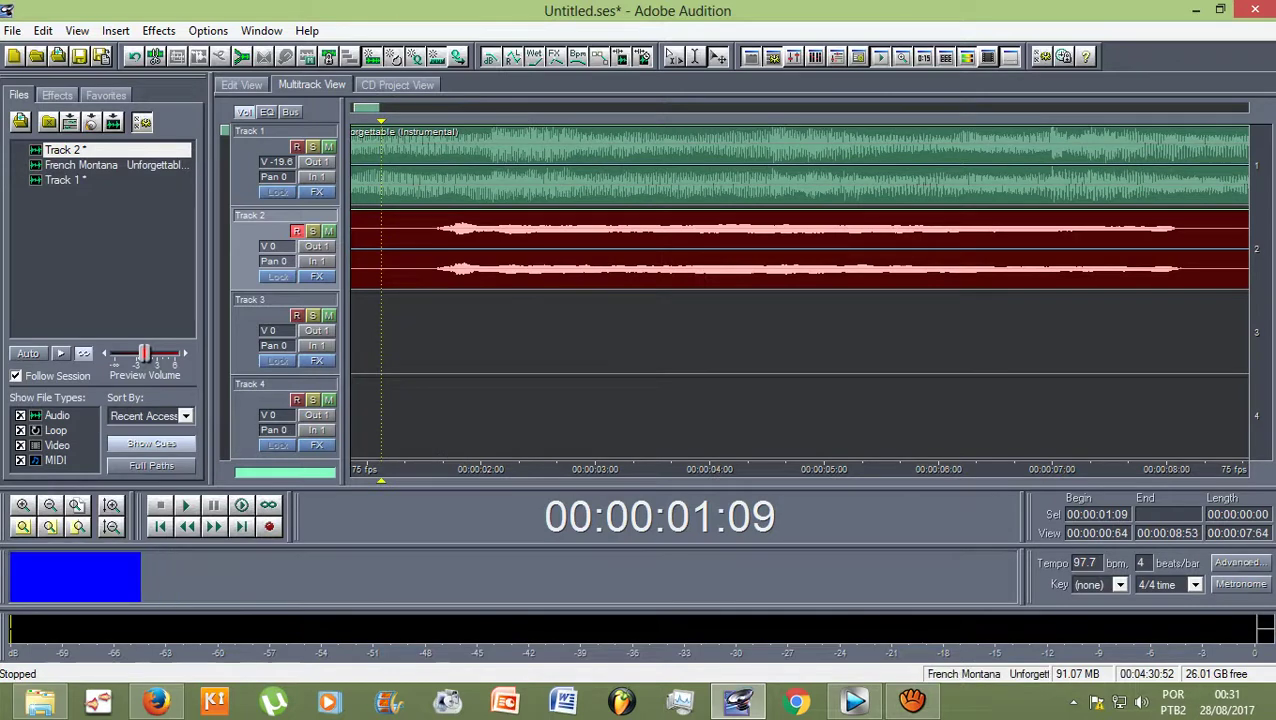
{"action": "scroll", "coordinate": [800, 250], "scroll_direction": "down", "scroll_amount": 5}
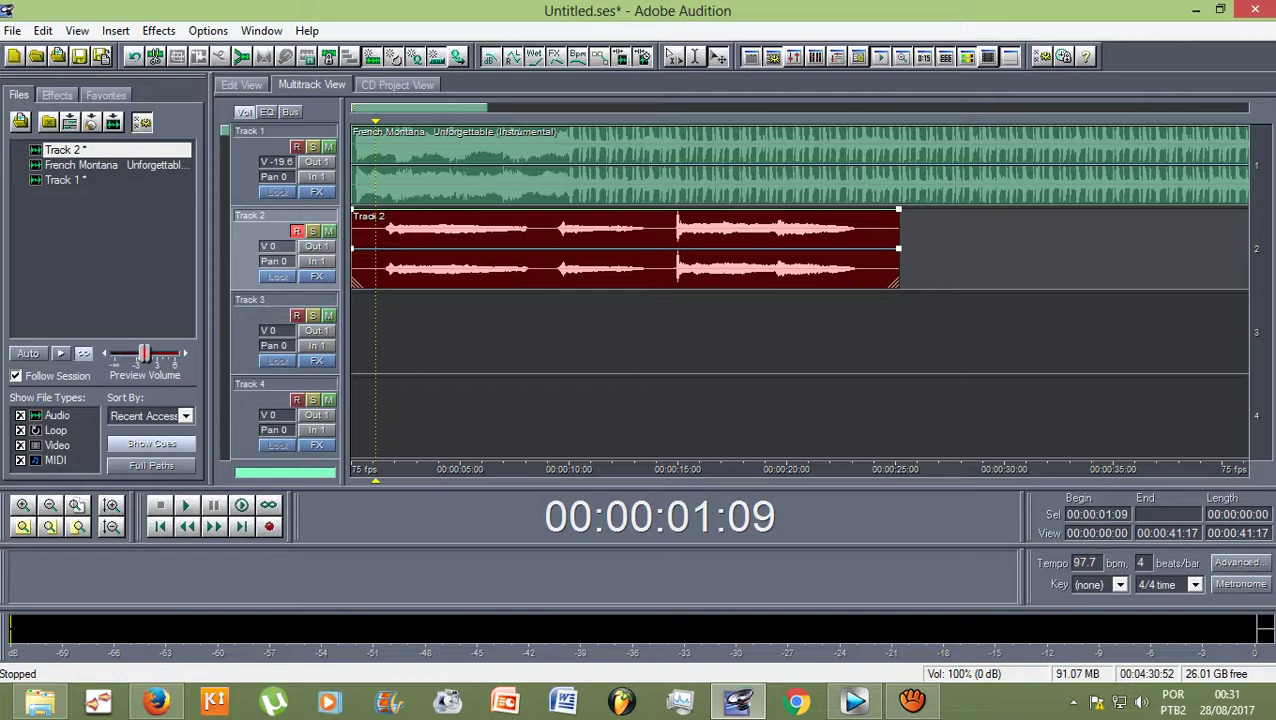
{"action": "left_click_drag", "start_coordinate": [381, 211], "coordinate": [379, 286]}
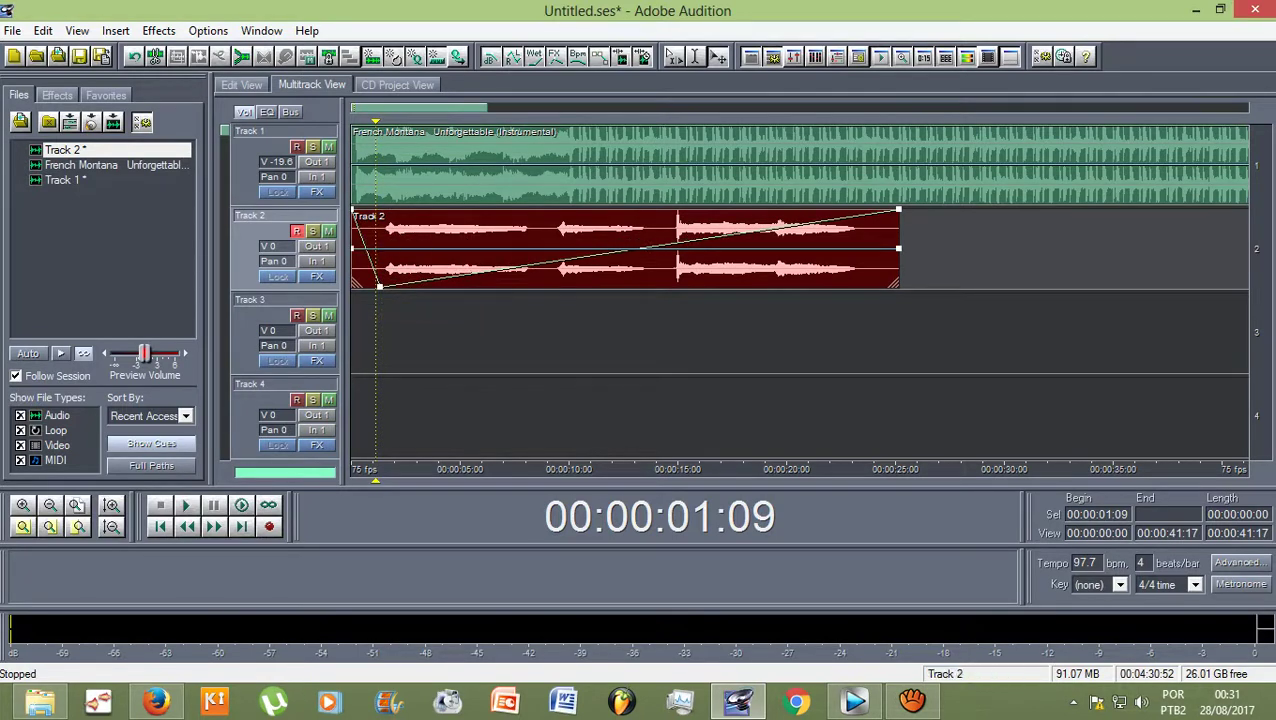
{"action": "left_click_drag", "start_coordinate": [445, 277], "coordinate": [485, 210]}
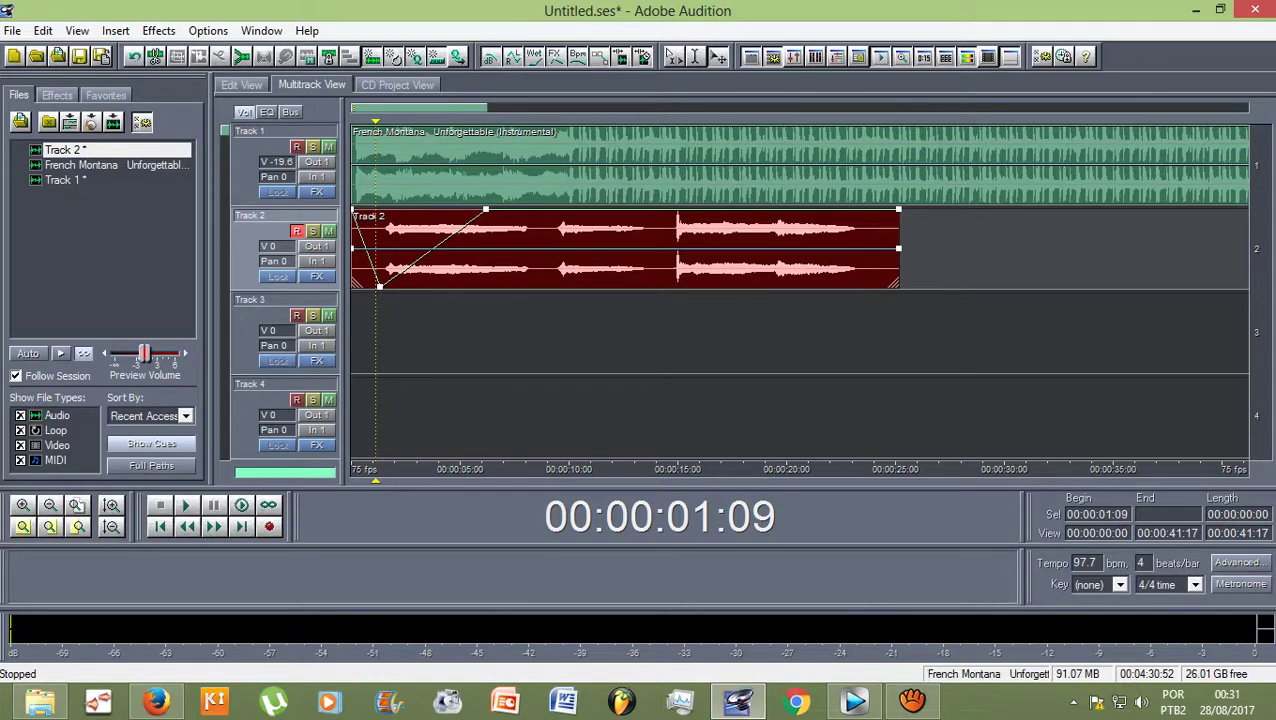
Play back the mix from 00:00:00:54 to hear the fade-in on Track 2.
{"action": "left_click_drag", "start_coordinate": [376, 121], "coordinate": [367, 121]}
{"action": "key", "text": "space"}
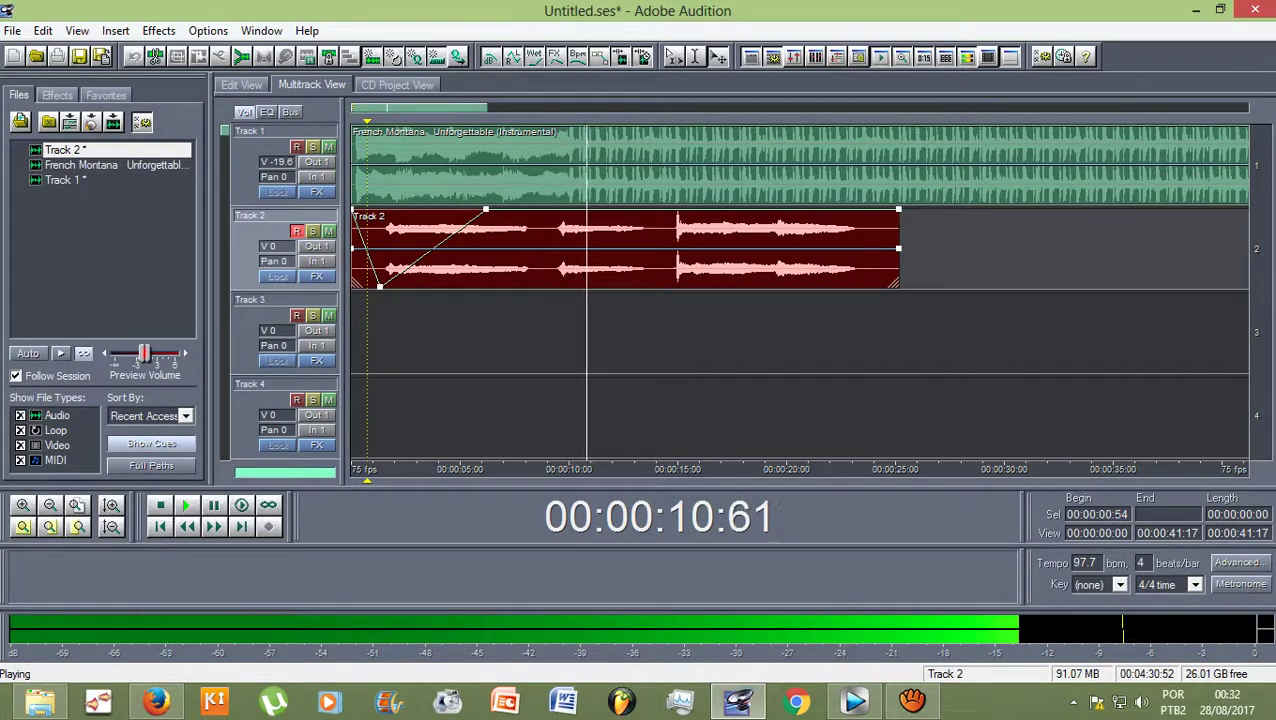
{"action": "key", "text": "space"}
Open the Track 2 clip for waveform editing and silence its middle phrase from 00:00:09:11 to 00:00:14:55.
{"action": "double_click", "coordinate": [622, 254]}
{"action": "left_click_drag", "start_coordinate": [623, 230], "coordinate": [831, 230]}
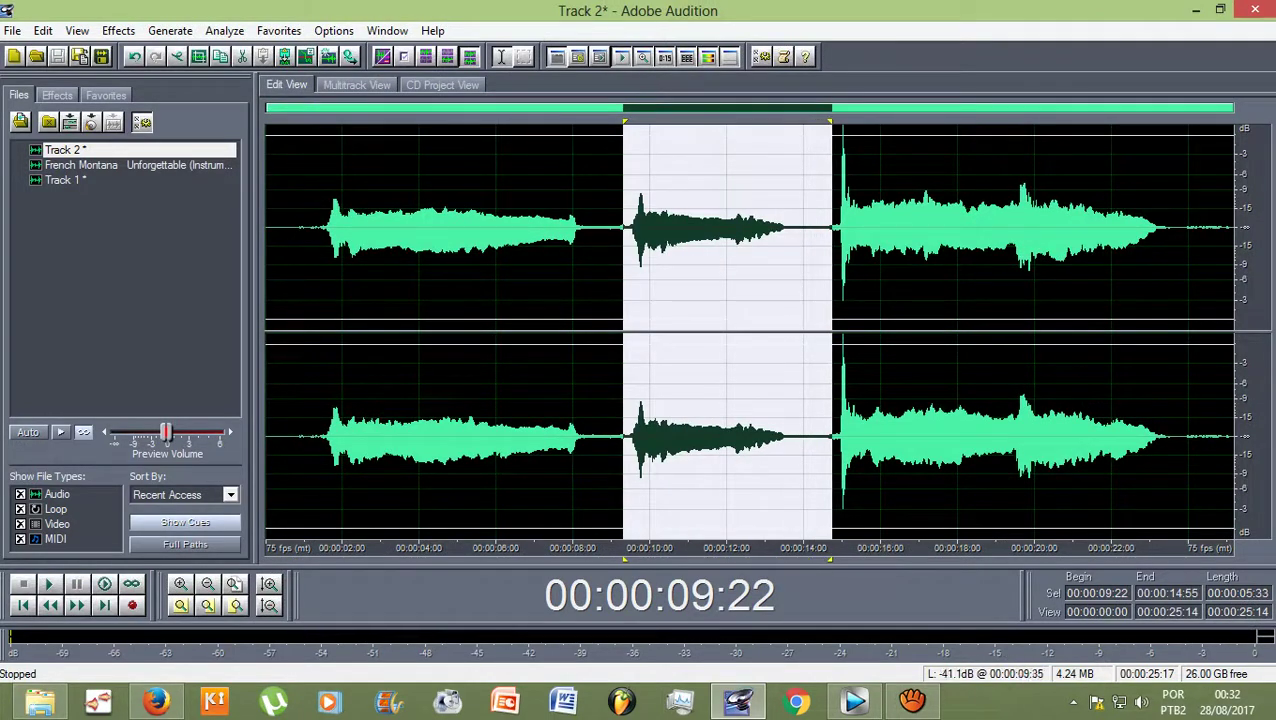
{"action": "left_click_drag", "start_coordinate": [624, 121], "coordinate": [594, 121]}
{"action": "left_click_drag", "start_coordinate": [594, 230], "coordinate": [618, 230]}
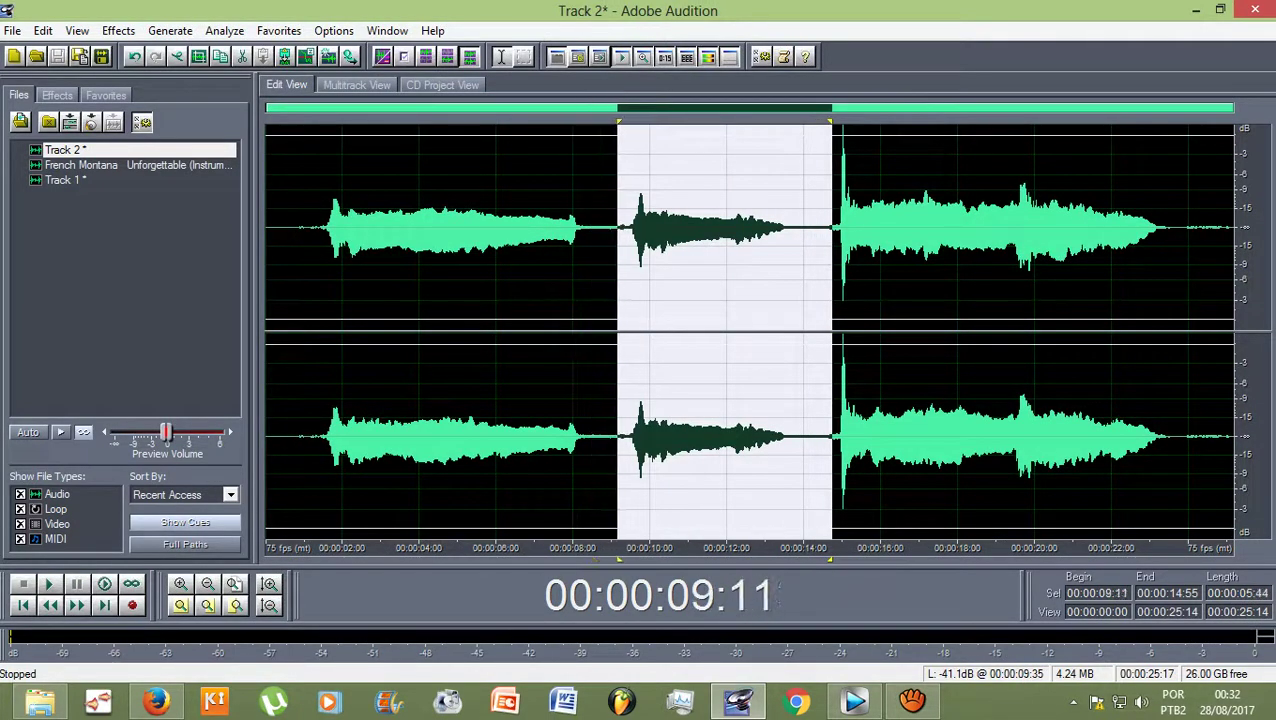
{"action": "left_click", "coordinate": [118, 30]}
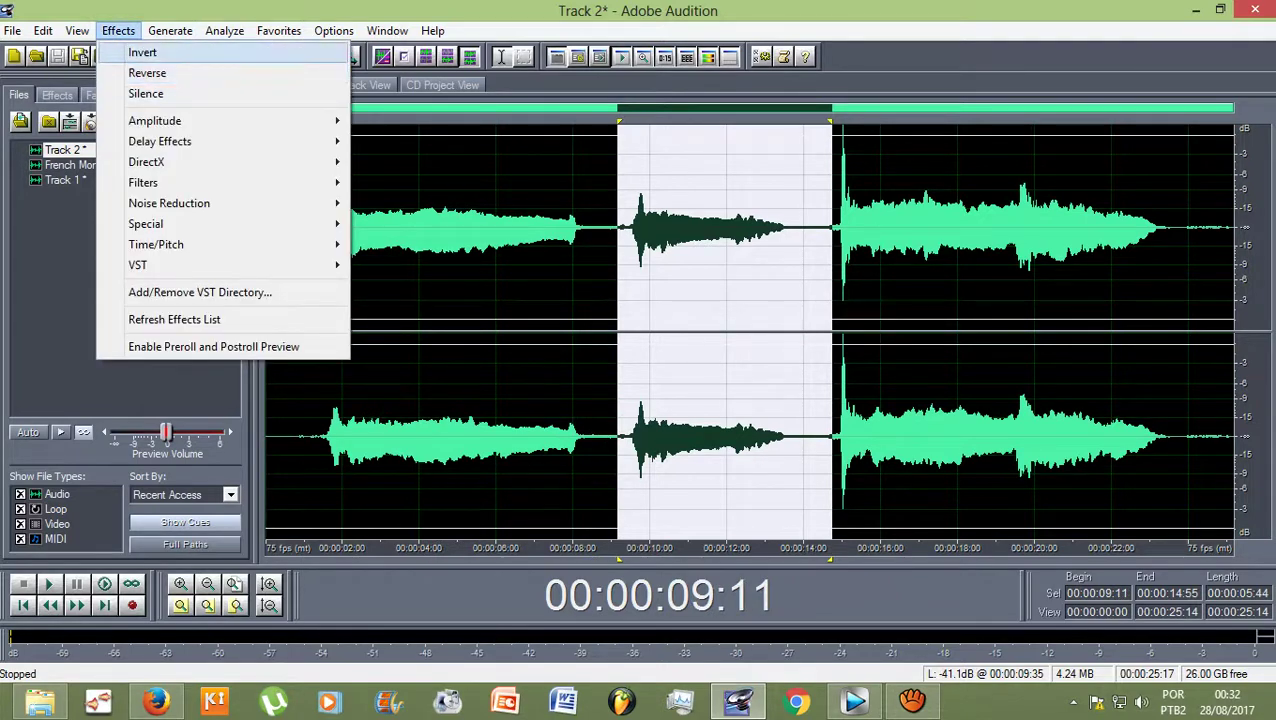
{"action": "left_click", "coordinate": [145, 93]}
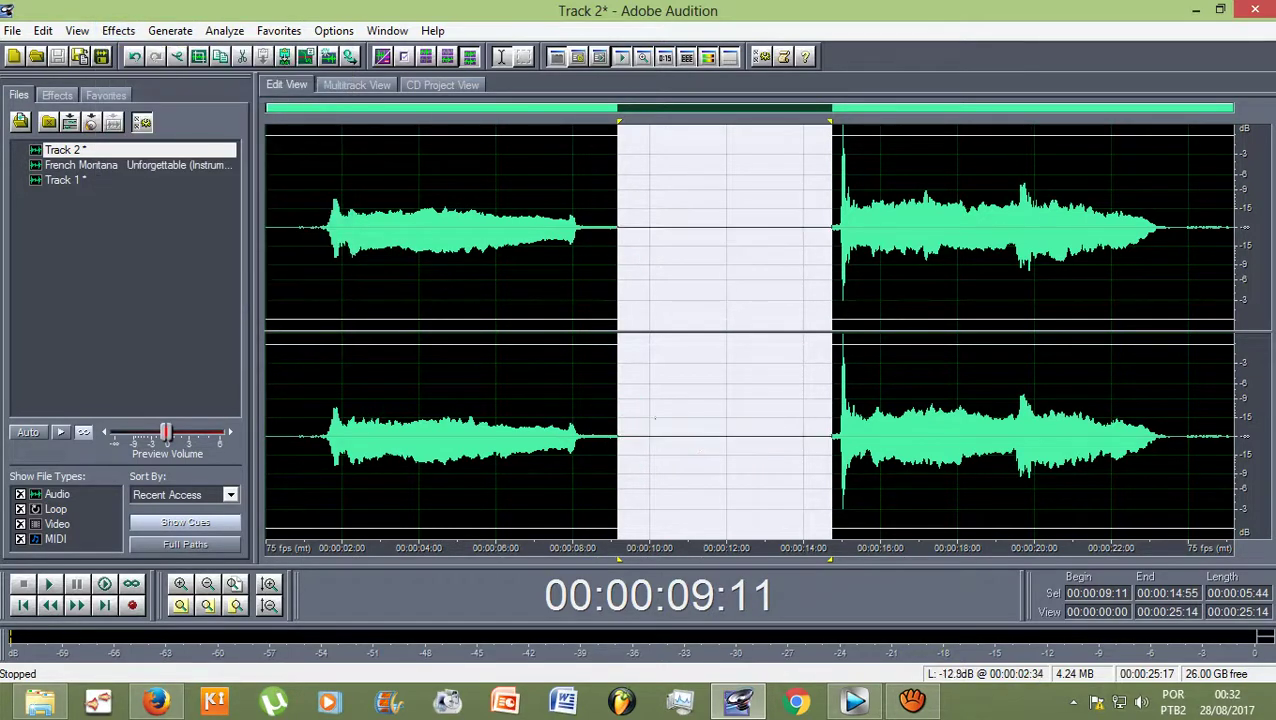
View the silenced Track 2 clip in the multitrack session and return to its waveform.
{"action": "left_click", "coordinate": [324, 230]}
{"action": "key", "text": "F12"}
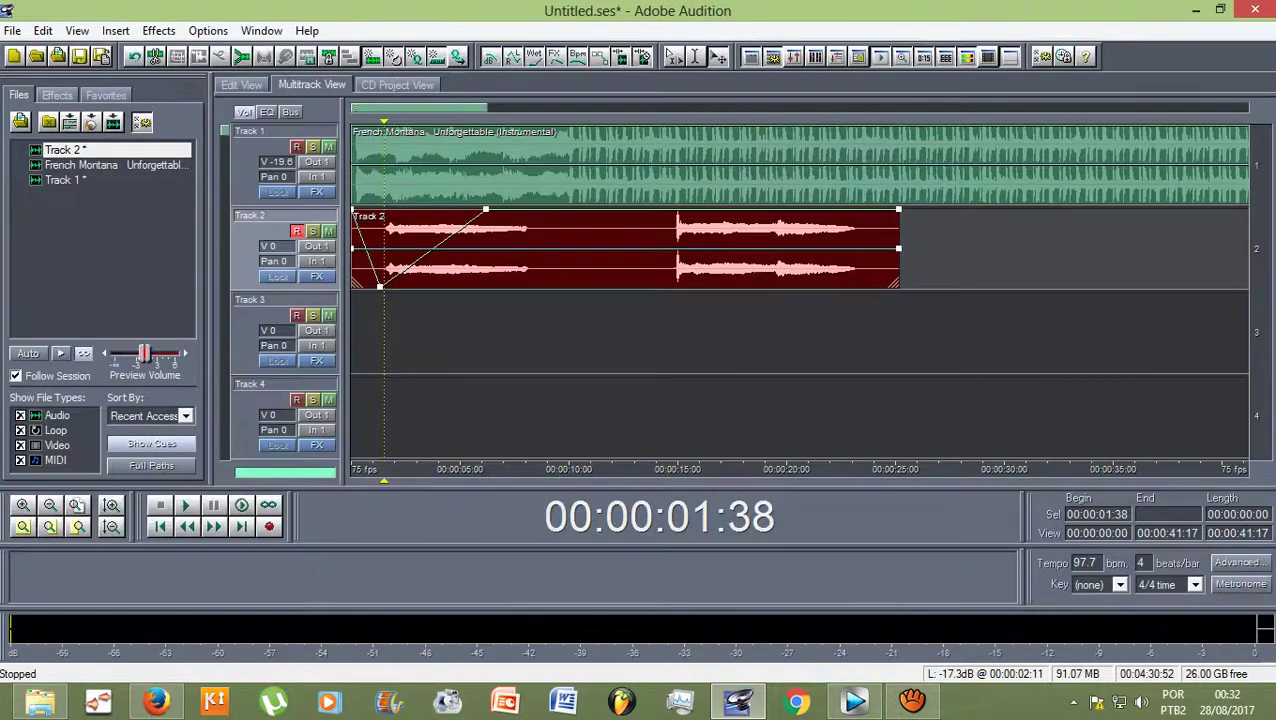
{"action": "key", "text": "F12"}
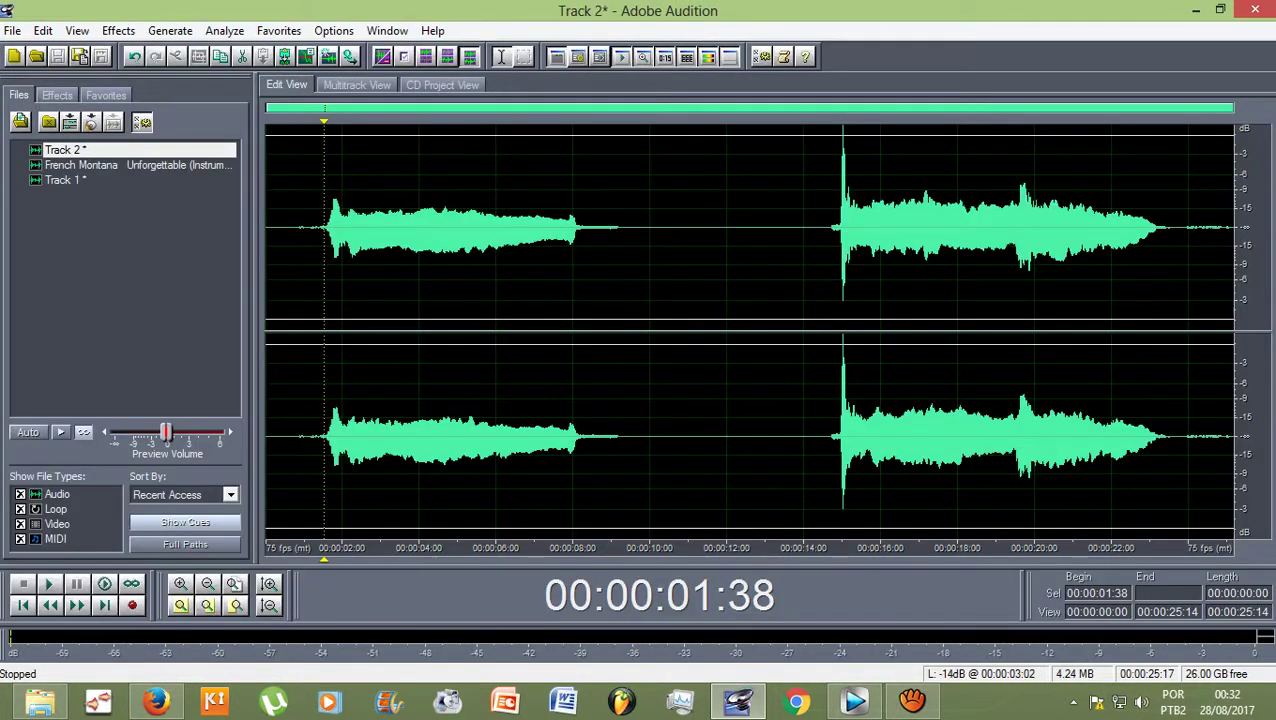
Apply the Echo effect with the Canyon preset to Track 2 from 00:00:02:36 to 00:00:13:17.
{"action": "left_click_drag", "start_coordinate": [361, 230], "coordinate": [773, 230]}
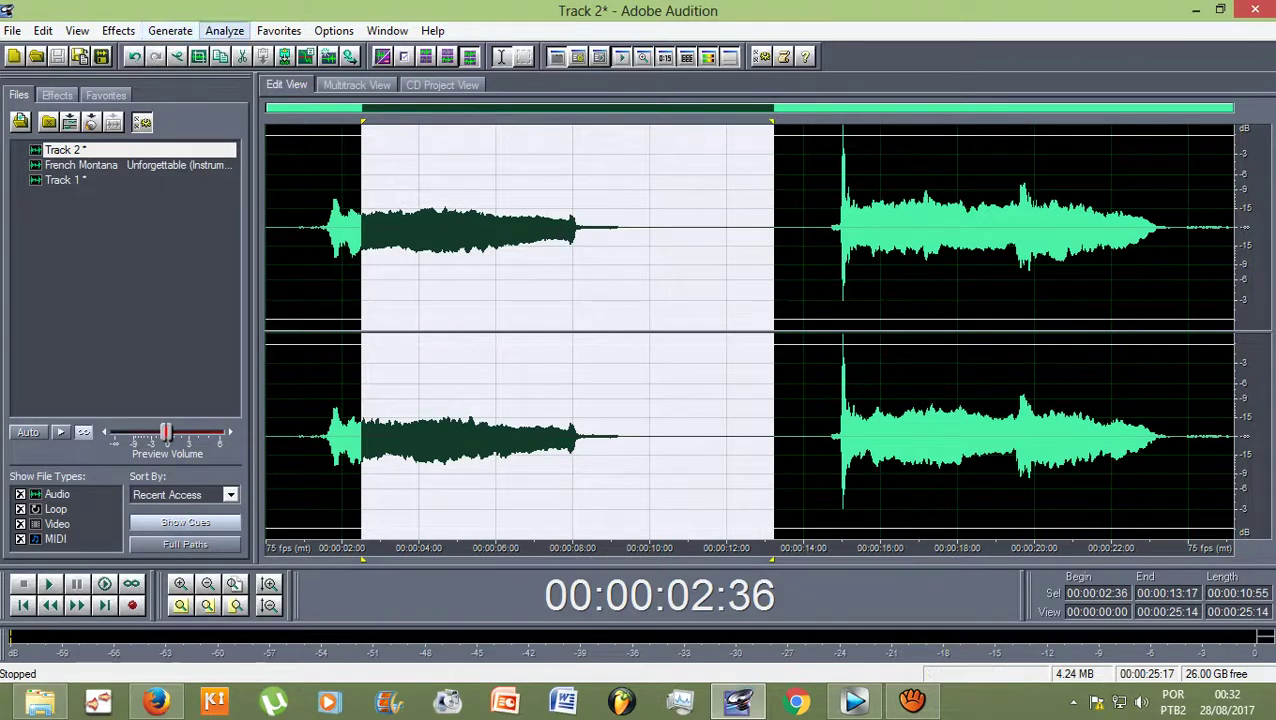
{"action": "left_click", "coordinate": [118, 30]}
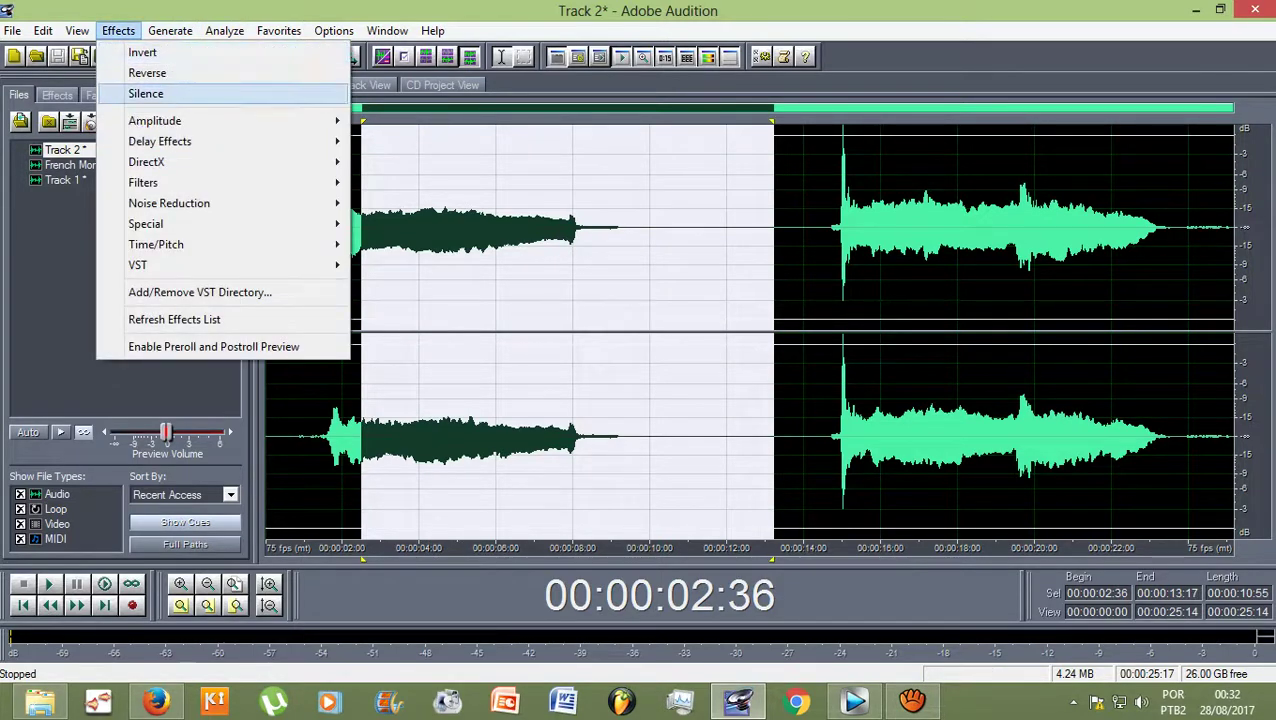
{"action": "mouse_move", "coordinate": [160, 141]}
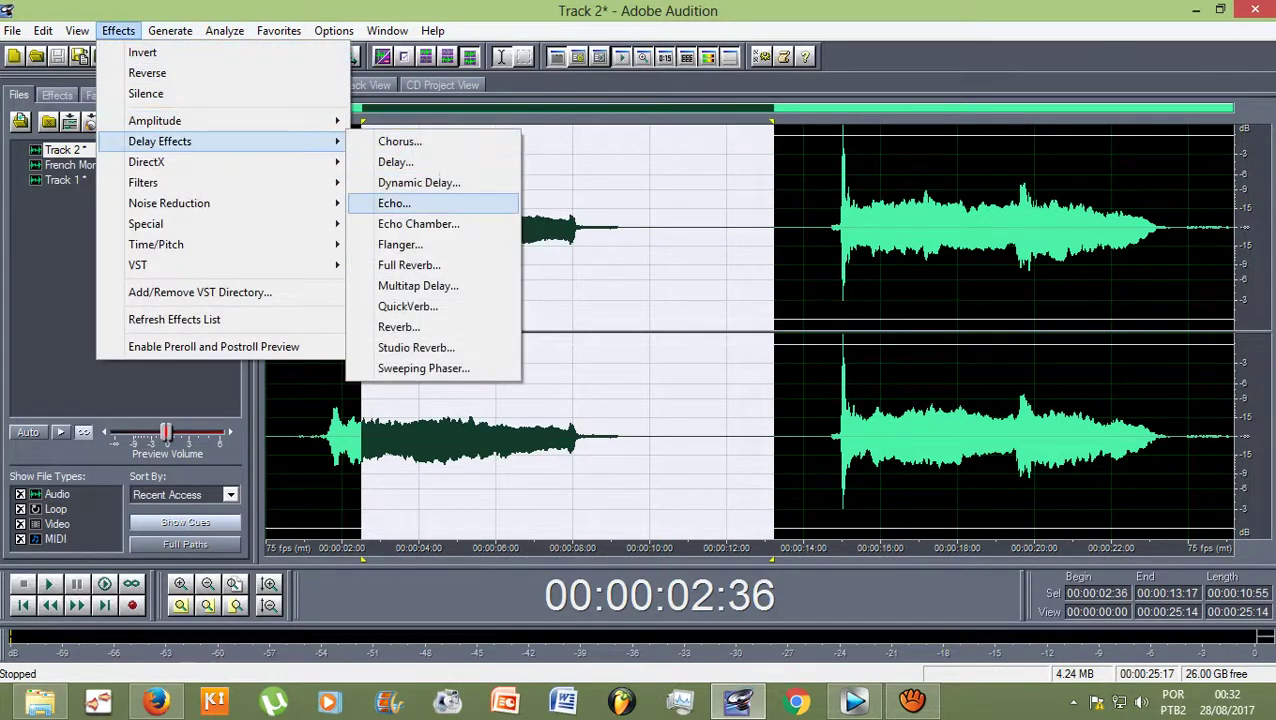
{"action": "left_click", "coordinate": [395, 200]}
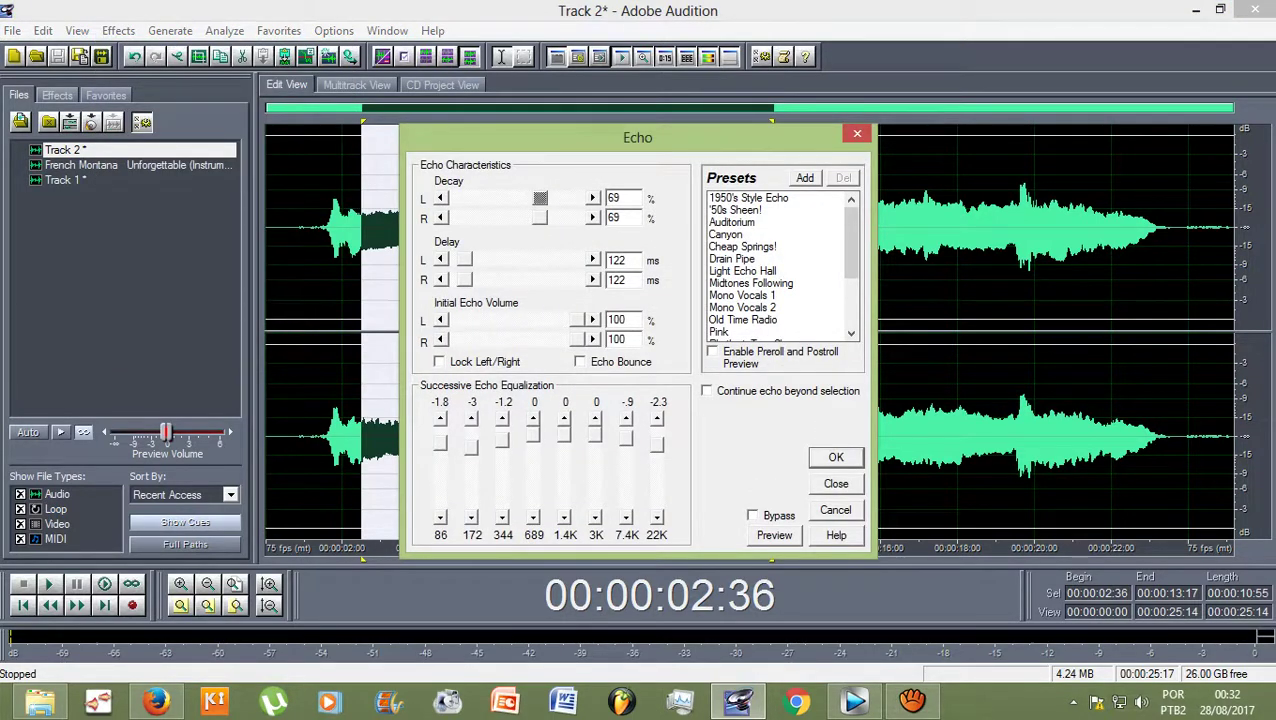
{"action": "left_click", "coordinate": [726, 234]}
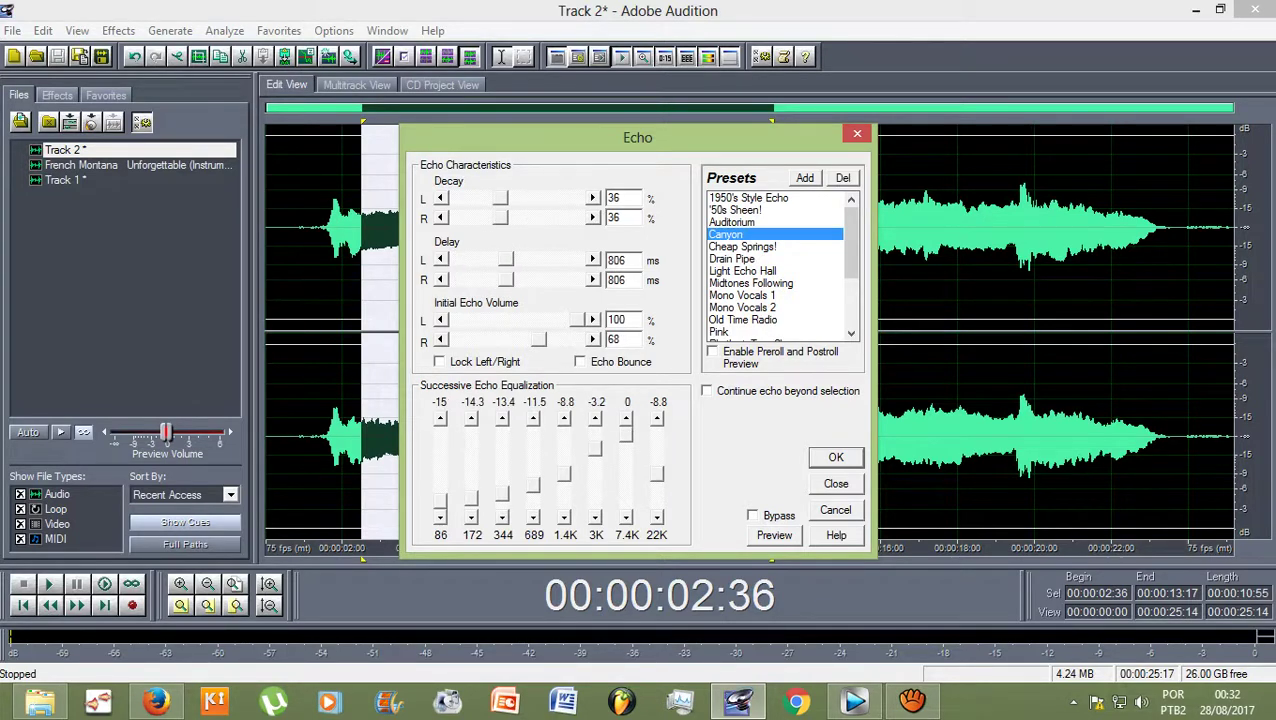
{"action": "left_click", "coordinate": [822, 457]}
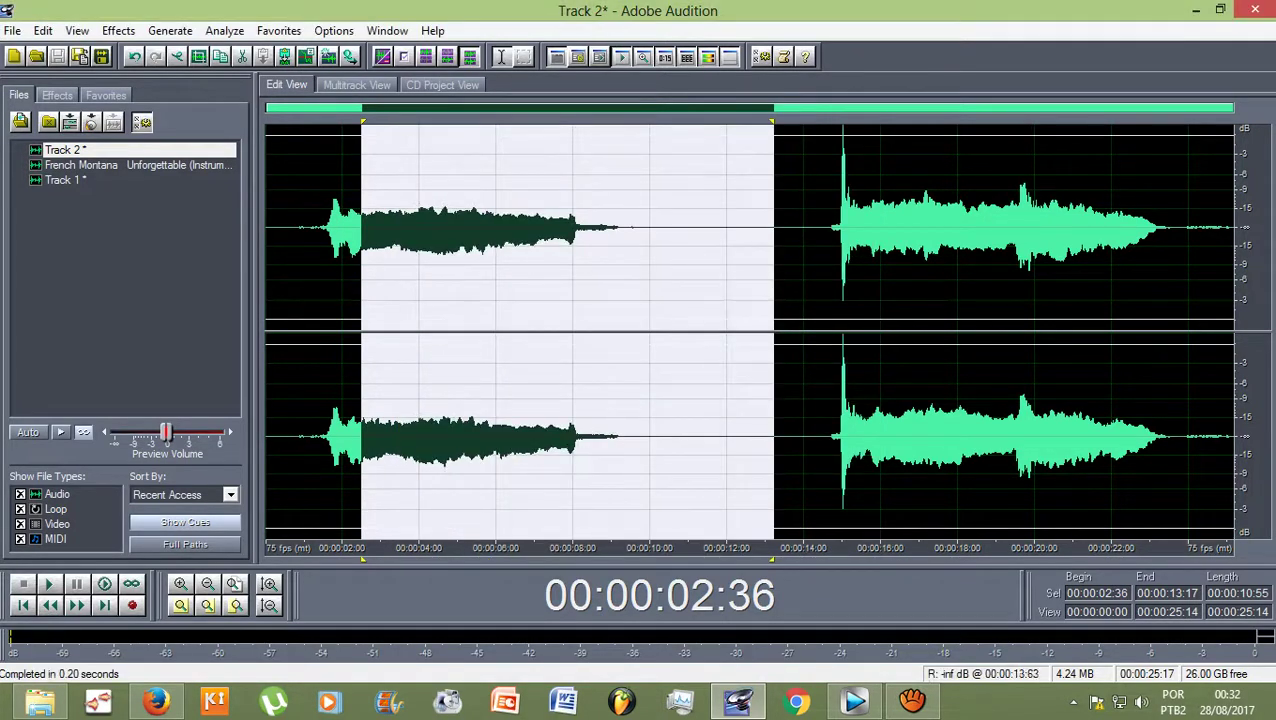
Play back the echoed phrase in the Track 2 waveform from 00:00:01:33.
{"action": "left_click", "coordinate": [321, 227]}
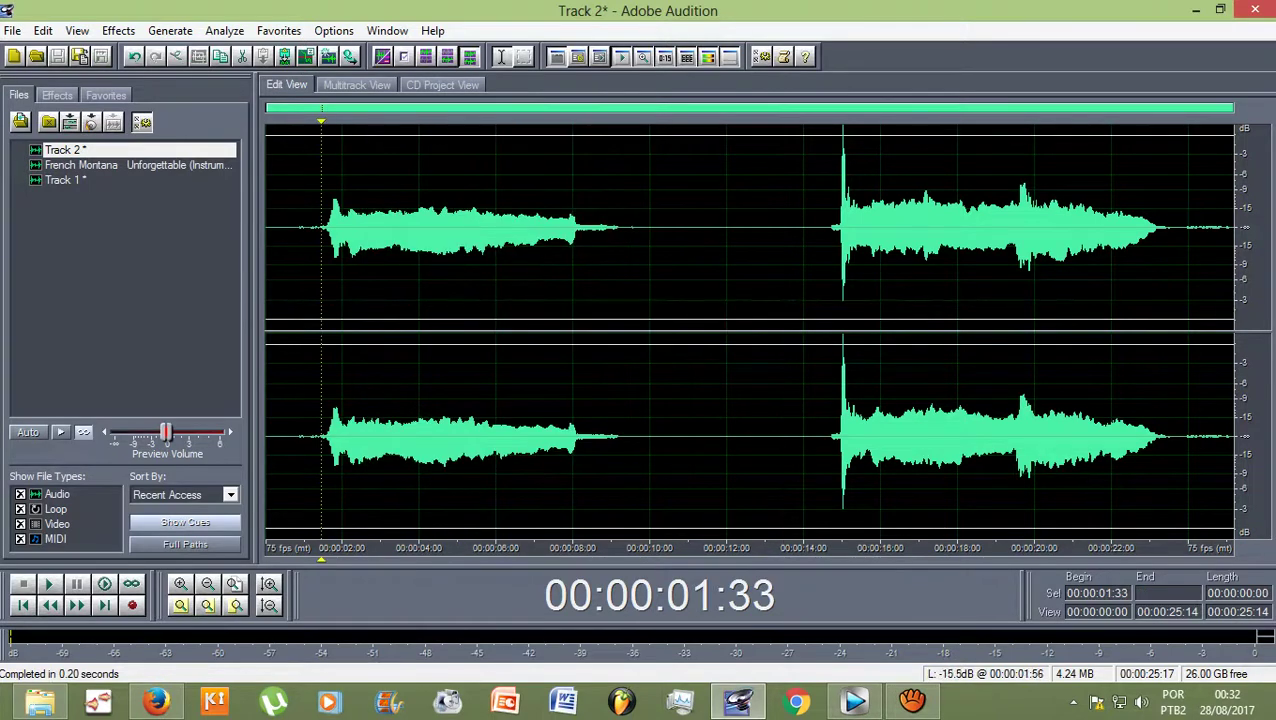
{"action": "key", "text": "space"}
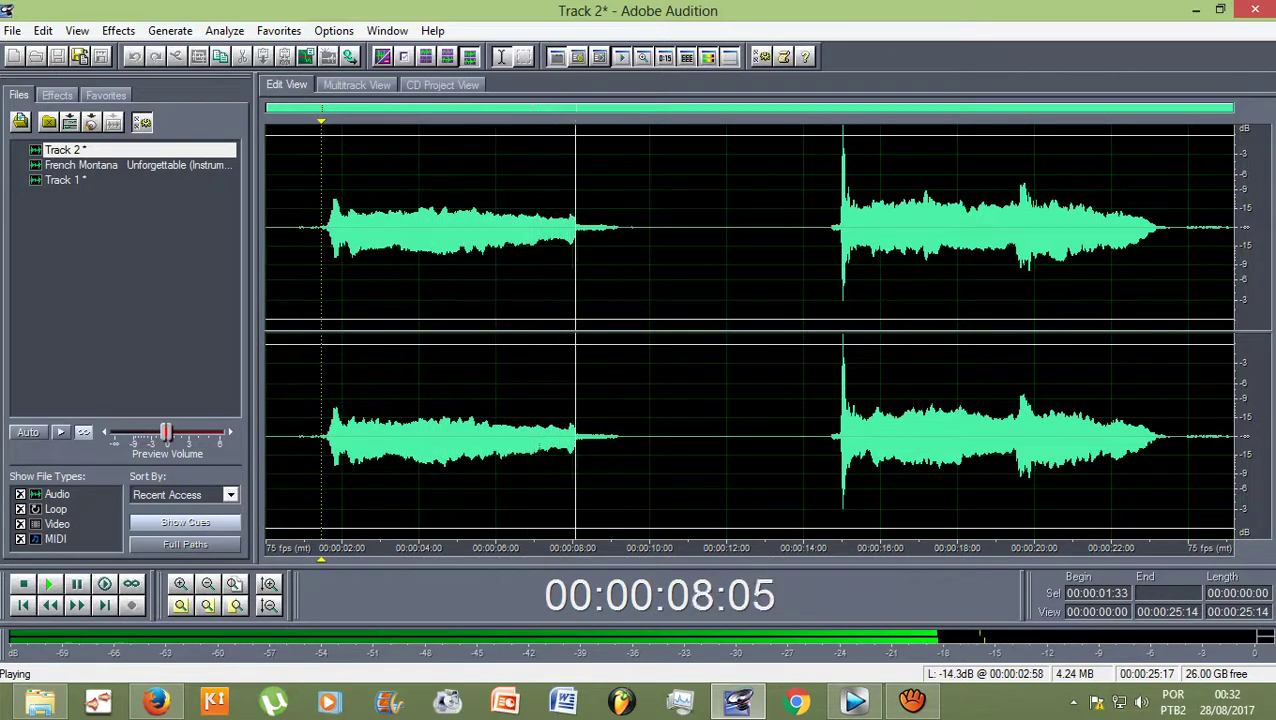
{"action": "key", "text": "space"}
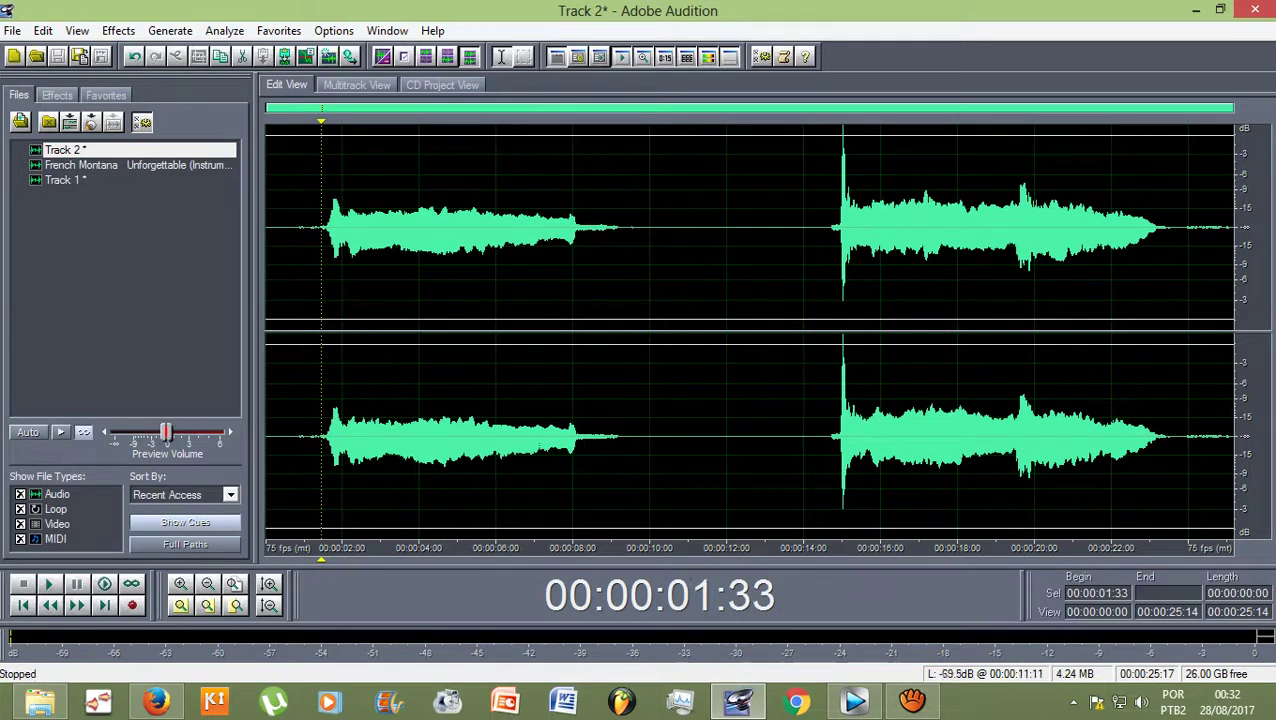
Play back the multitrack mix from 00:00:01:33 to hear the echo against the instrumental.
{"action": "left_click", "coordinate": [356, 85]}
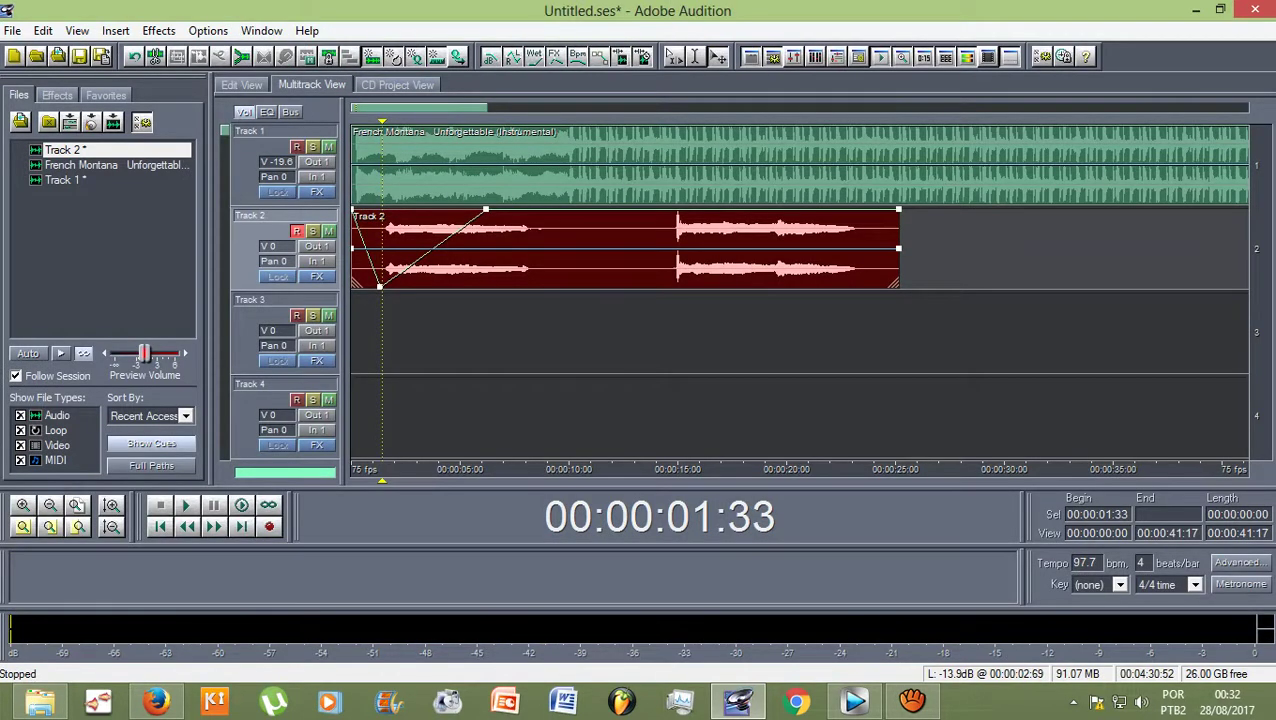
{"action": "key", "text": "space"}
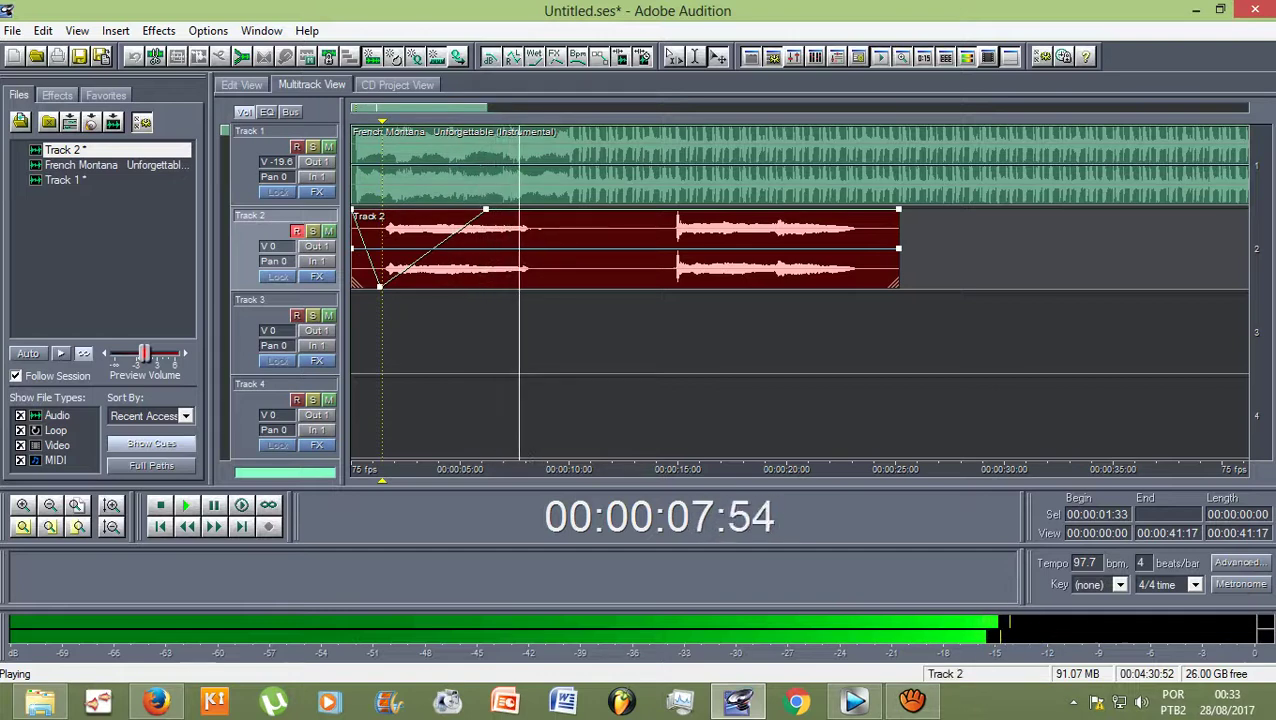
{"action": "key", "text": "space"}
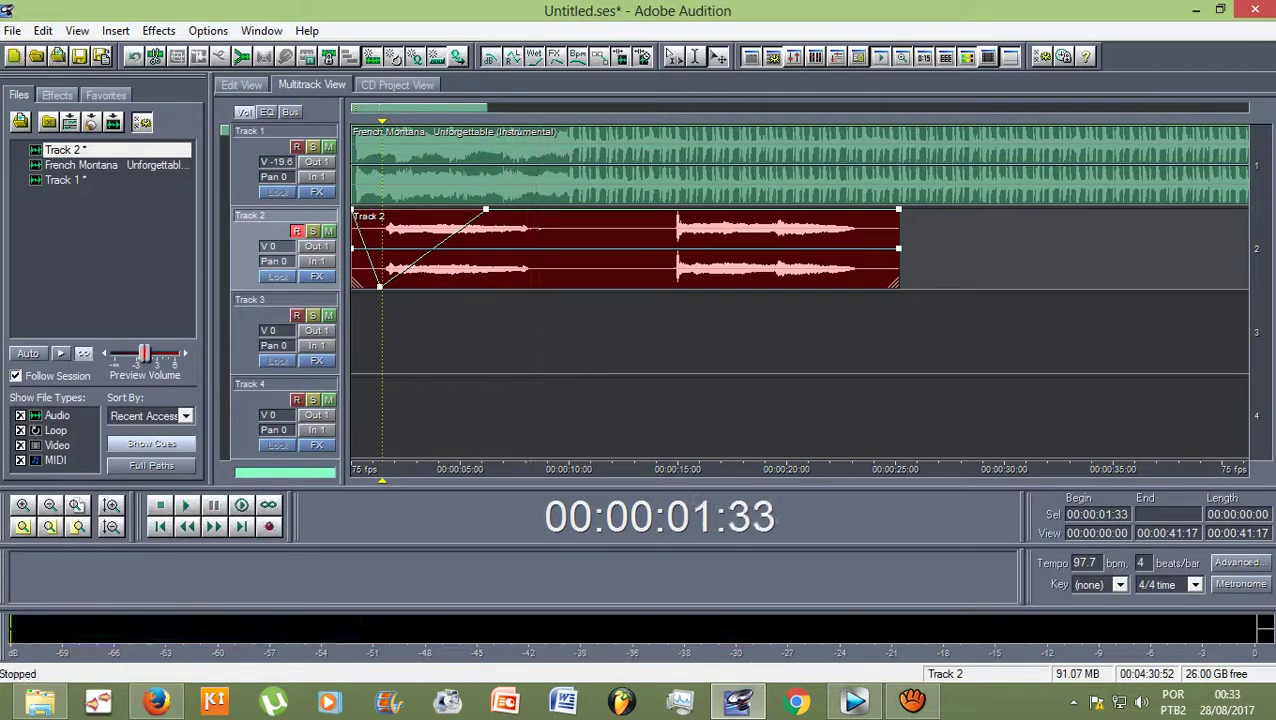
Move the playback position to 00:00:14:45, open the Track 2 clip for waveform editing and listen to its last section.
{"action": "left_click_drag", "start_coordinate": [382, 121], "coordinate": [669, 121]}
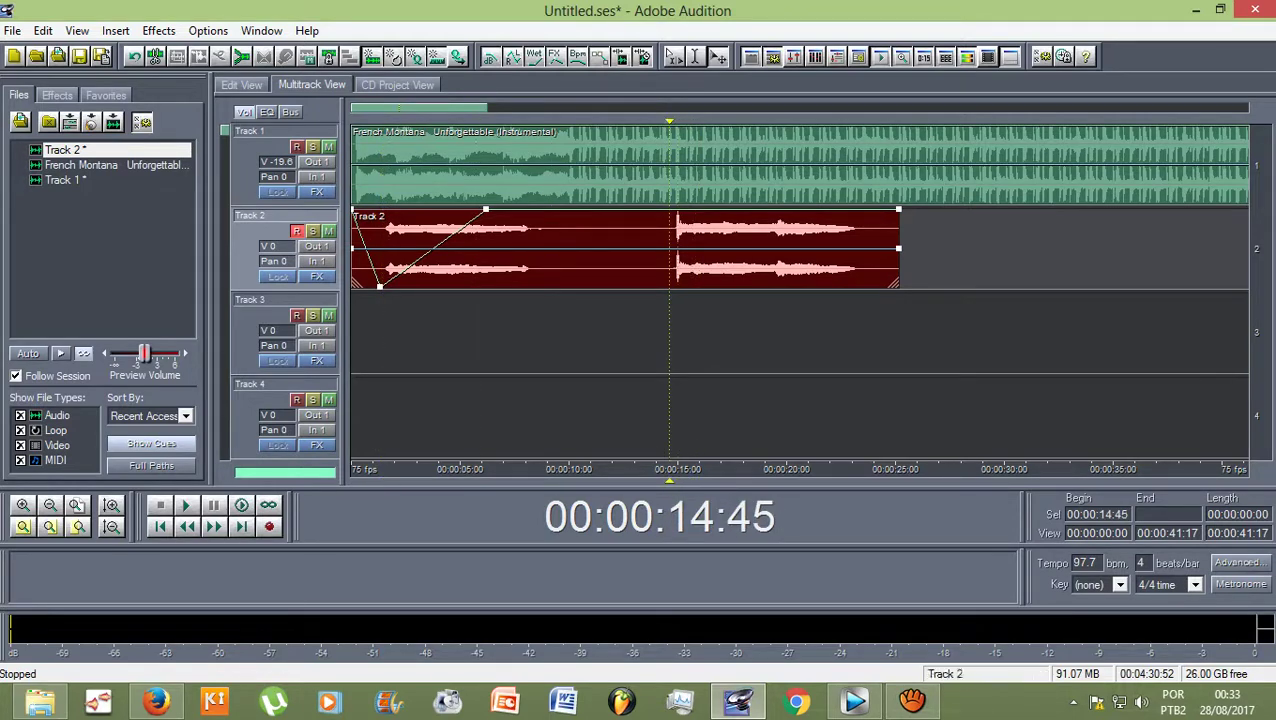
{"action": "double_click", "coordinate": [681, 248]}
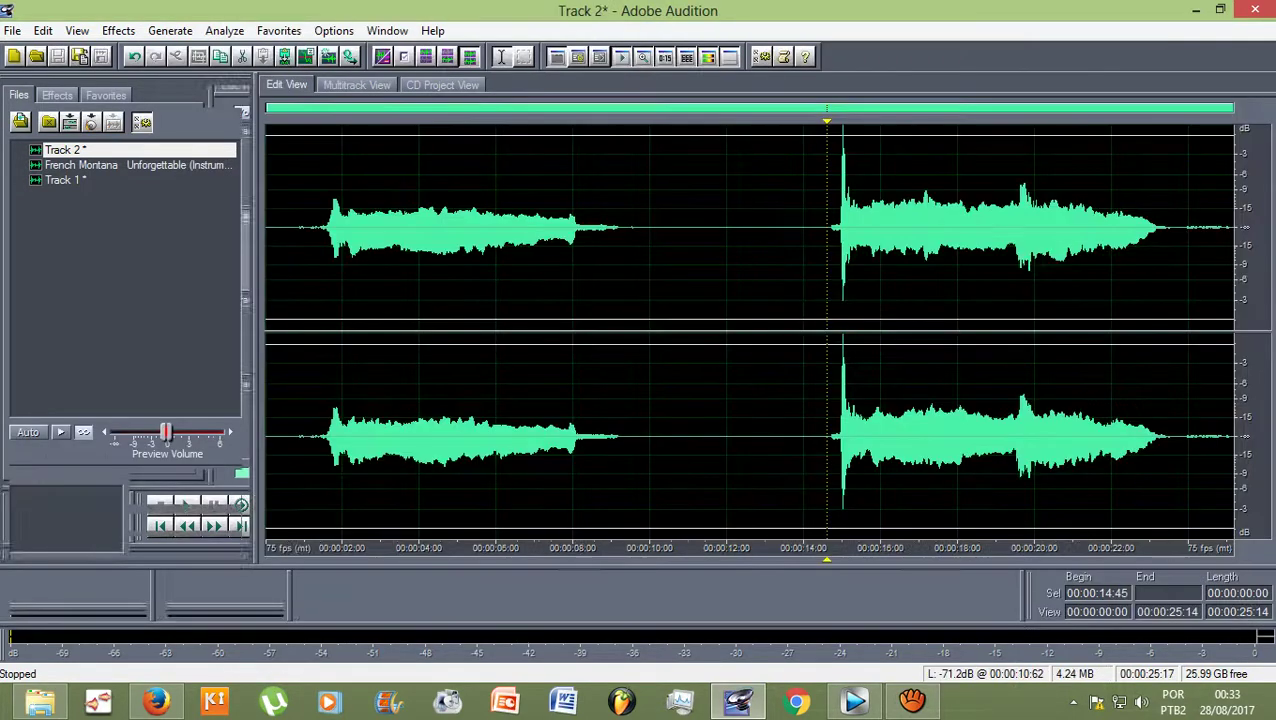
{"action": "key", "text": "space"}
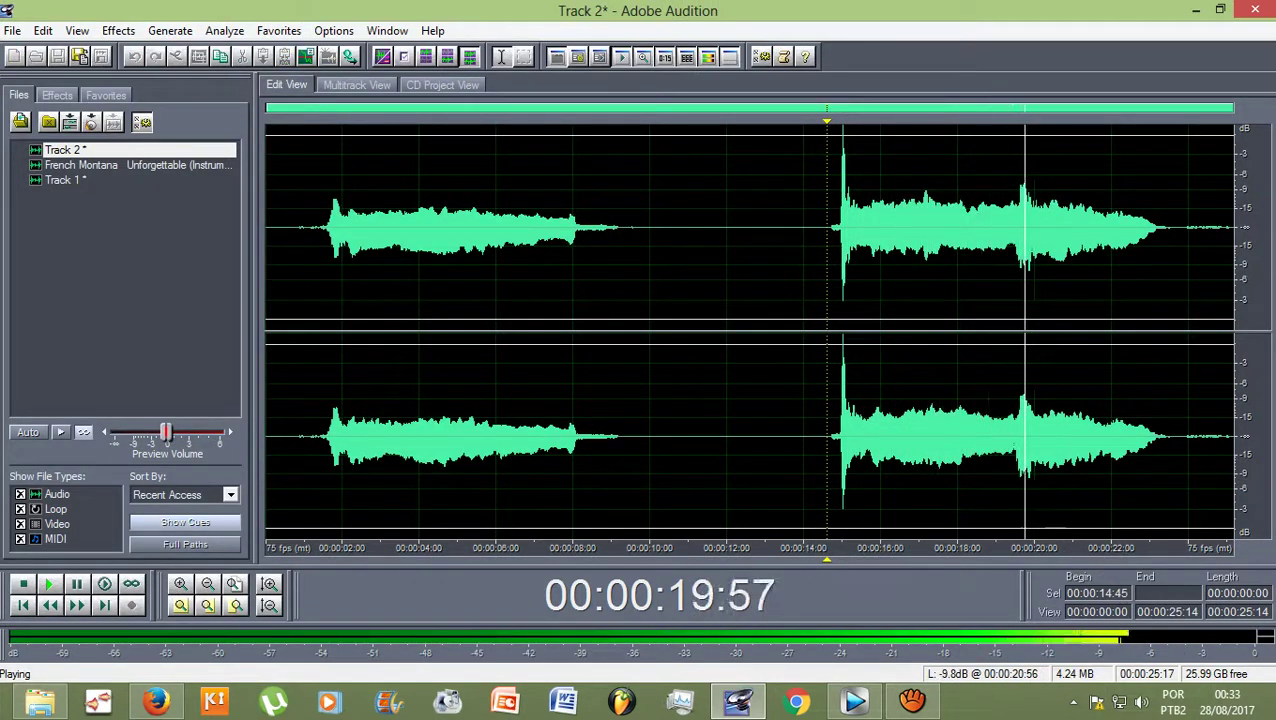
{"action": "key", "text": "space"}
Preview and apply the FFT Filter with the Telephone - Voice Mail preset to Track 2 from 00:00:14:31 to 00:00:19:40.
{"action": "left_click_drag", "start_coordinate": [820, 230], "coordinate": [1015, 230]}
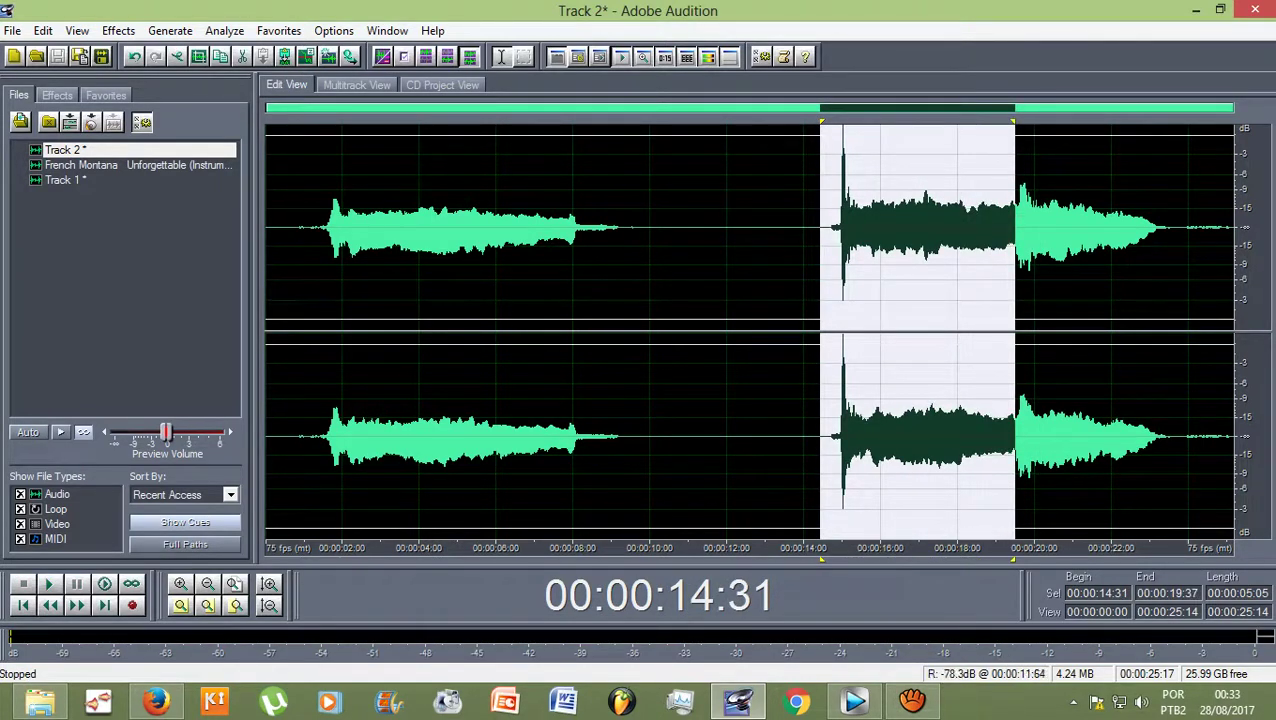
{"action": "scroll", "coordinate": [1017, 230], "scroll_direction": "up", "scroll_amount": 4}
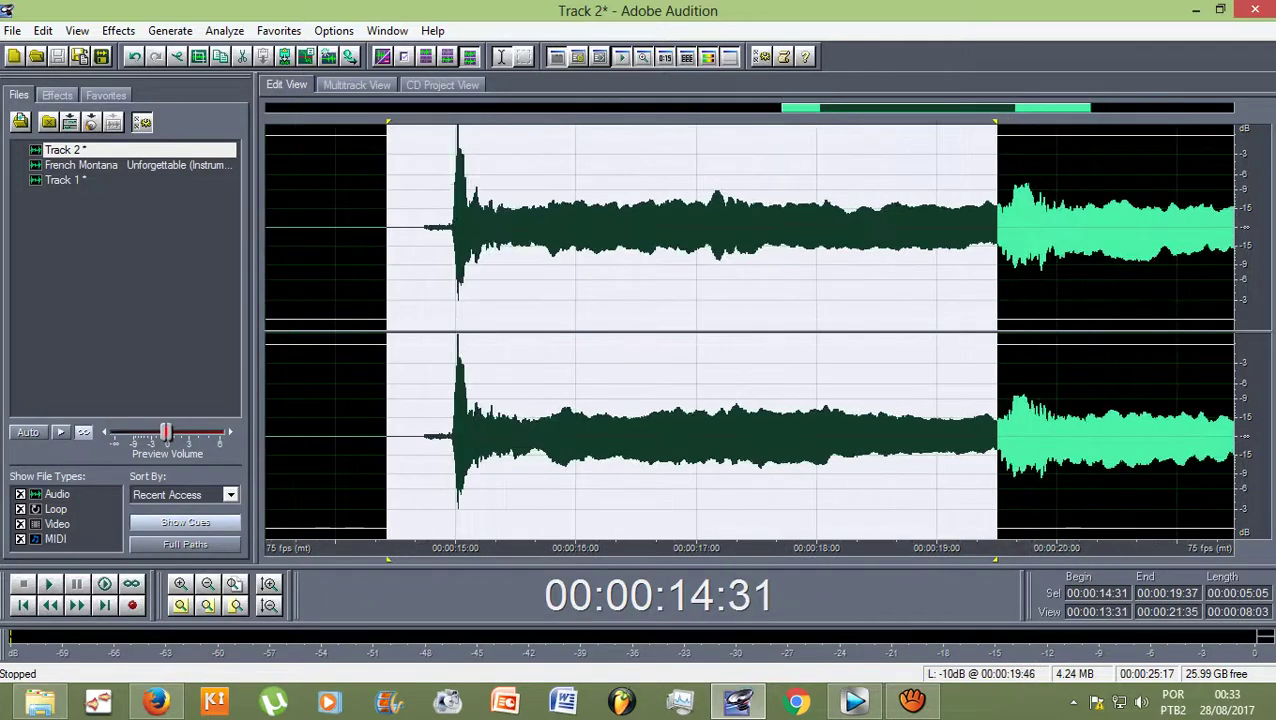
{"action": "left_click_drag", "start_coordinate": [996, 121], "coordinate": [1000, 121]}
{"action": "scroll", "coordinate": [1008, 230], "scroll_direction": "down", "scroll_amount": 4}
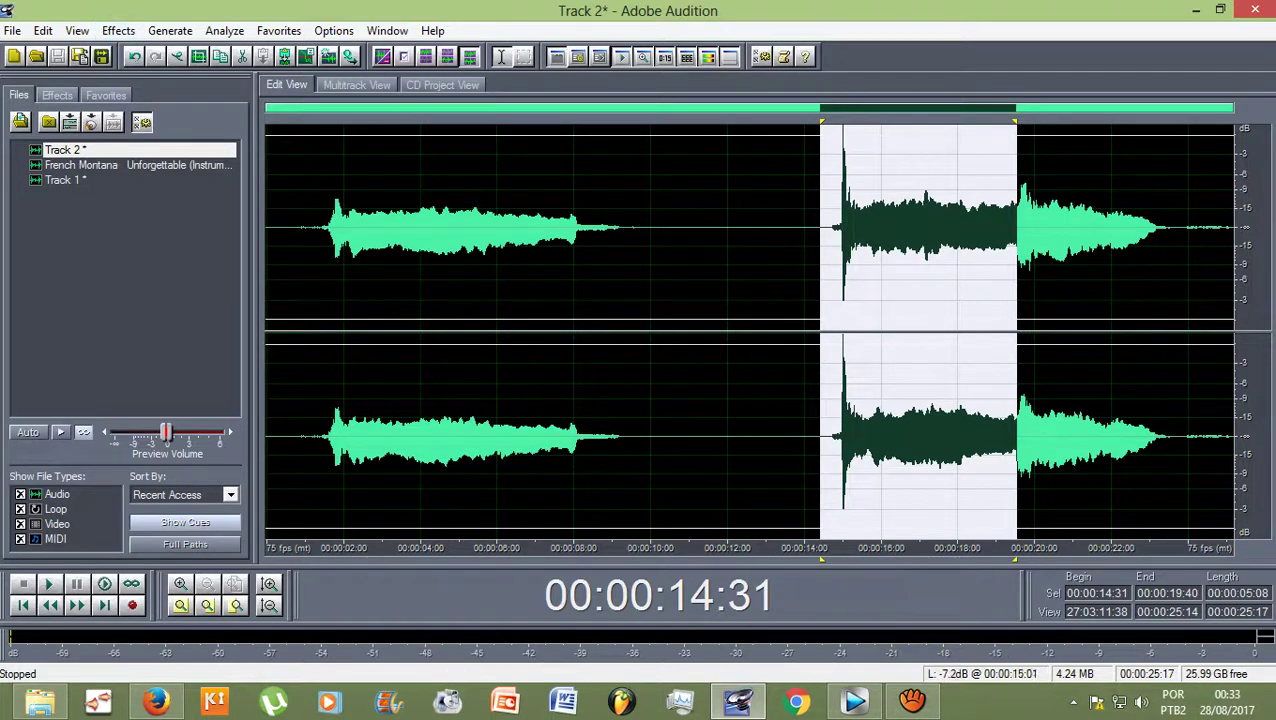
{"action": "left_click", "coordinate": [118, 30]}
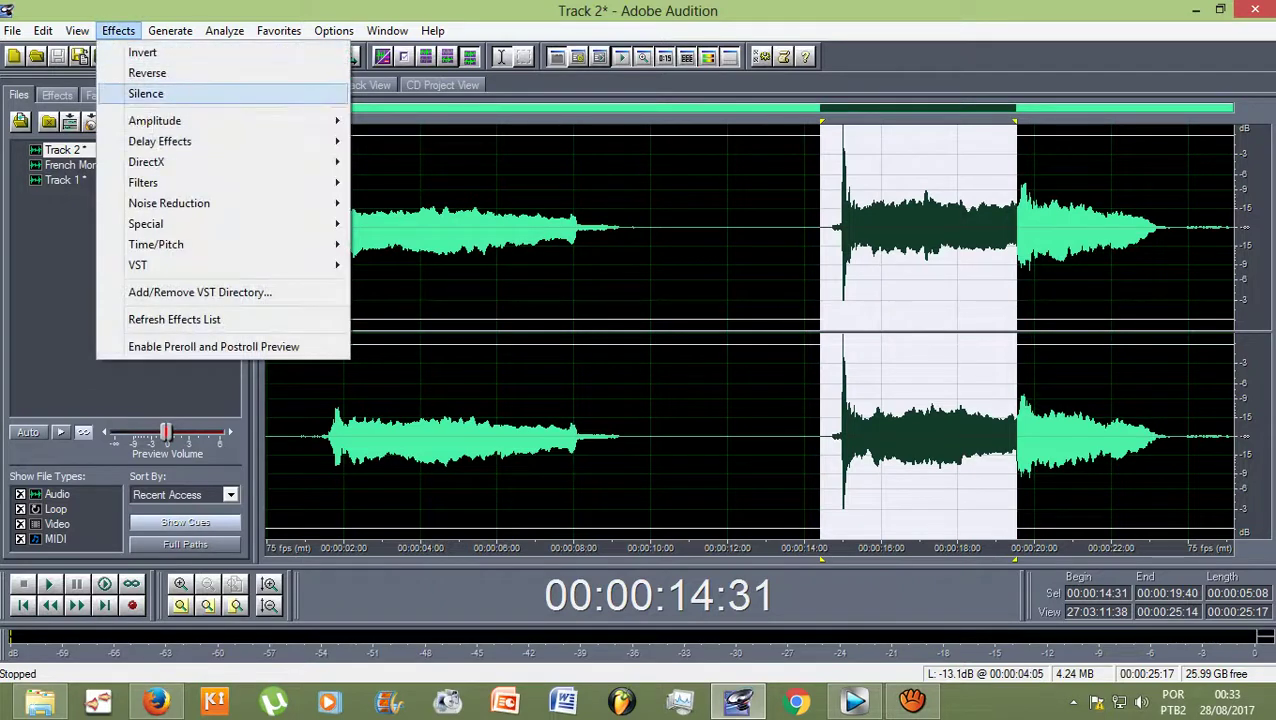
{"action": "mouse_move", "coordinate": [143, 182]}
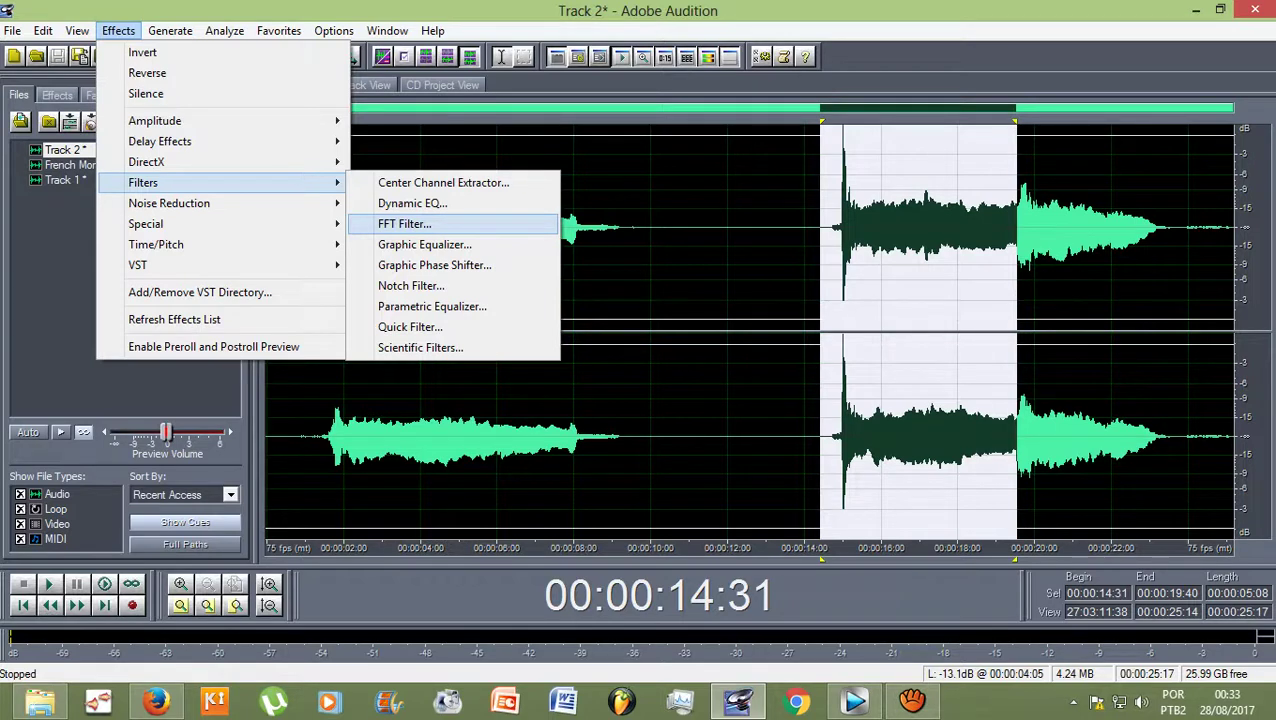
{"action": "left_click", "coordinate": [402, 224]}
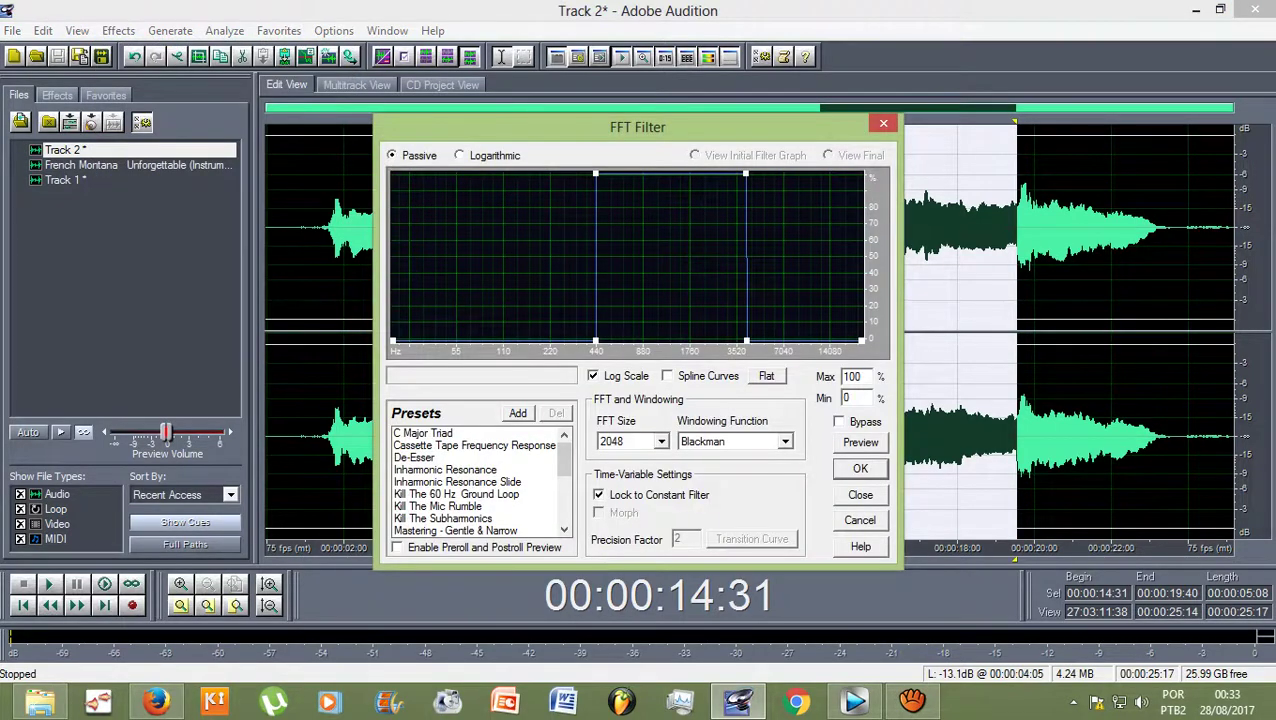
{"action": "scroll", "coordinate": [478, 480], "scroll_direction": "down", "scroll_amount": 6}
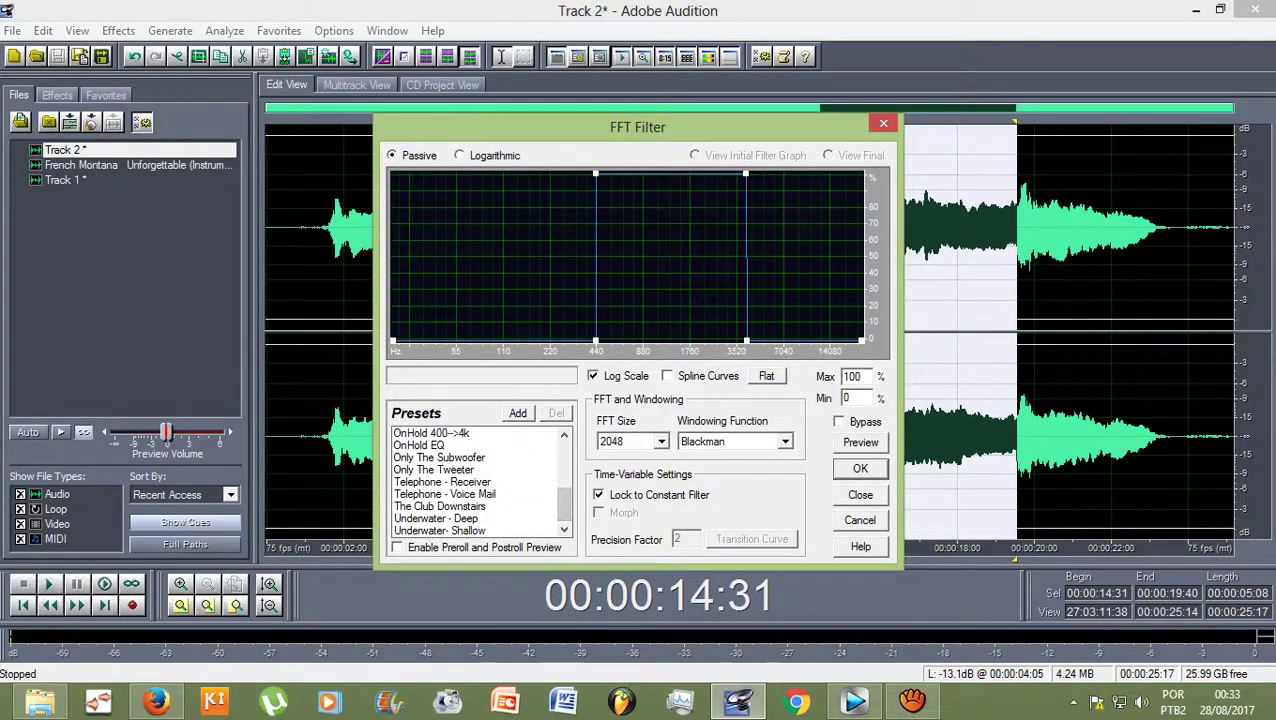
{"action": "left_click", "coordinate": [445, 494]}
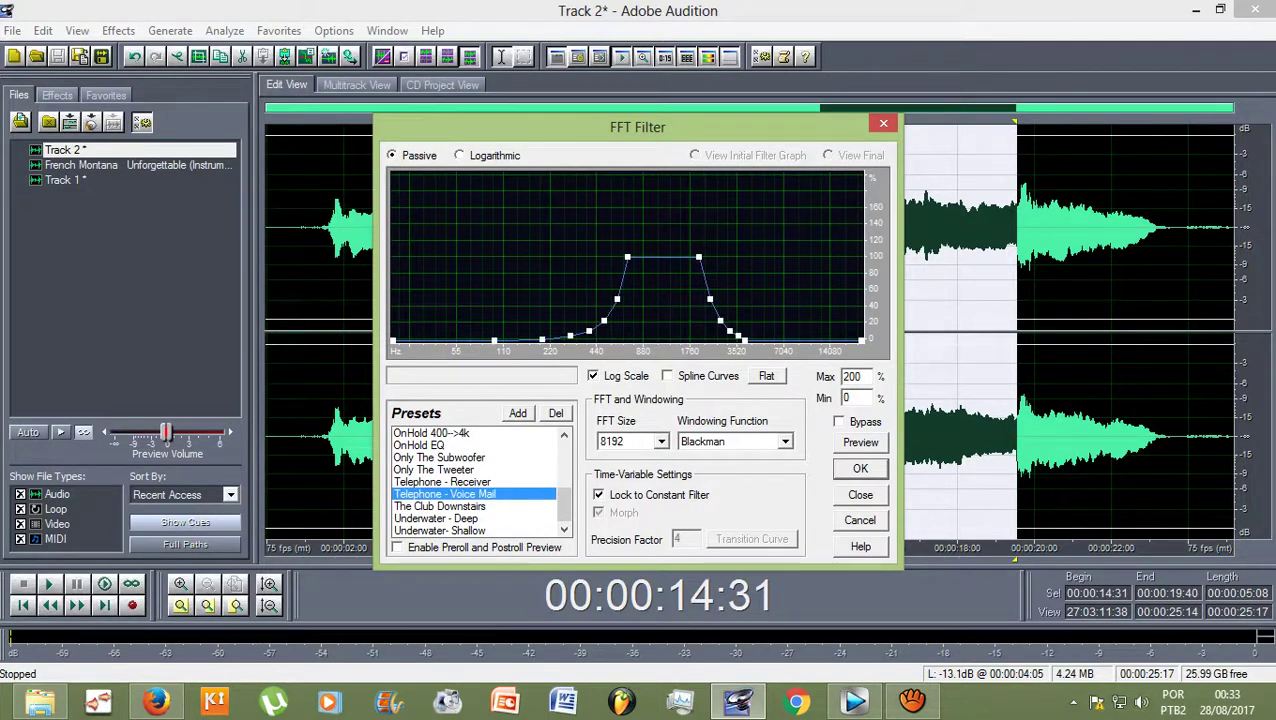
{"action": "left_click", "coordinate": [860, 442]}
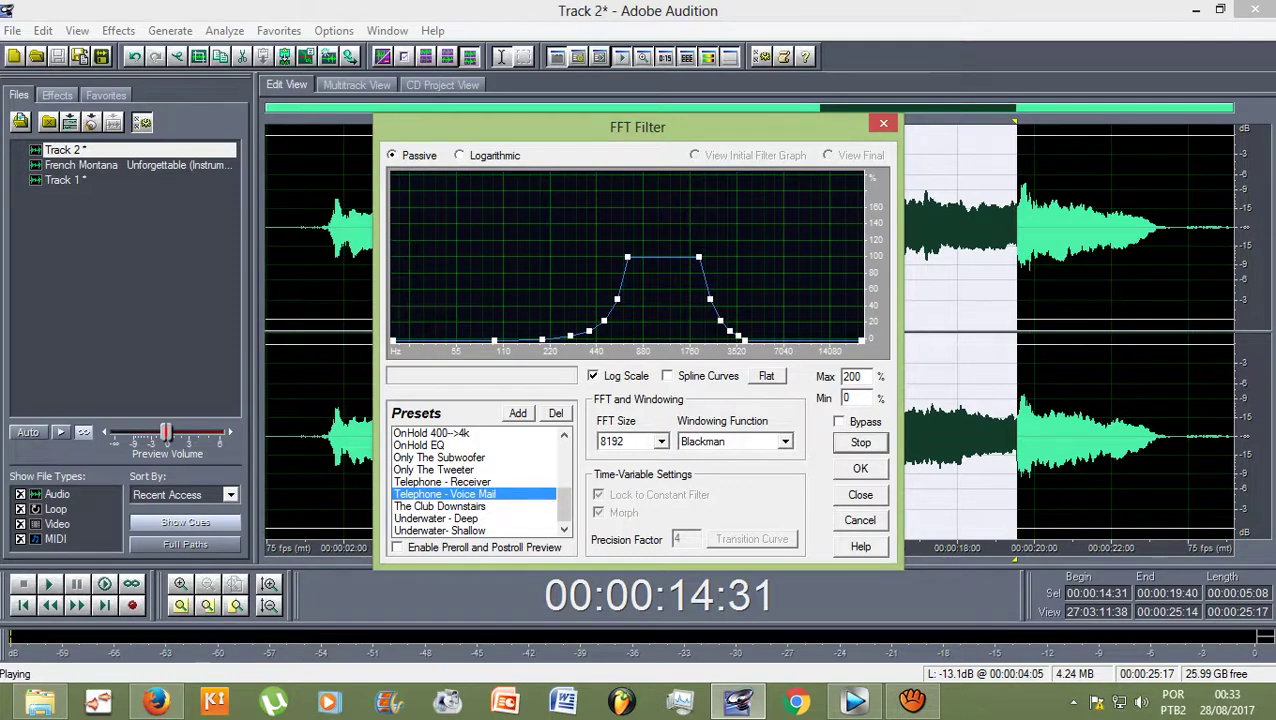
{"action": "key", "text": "Return"}
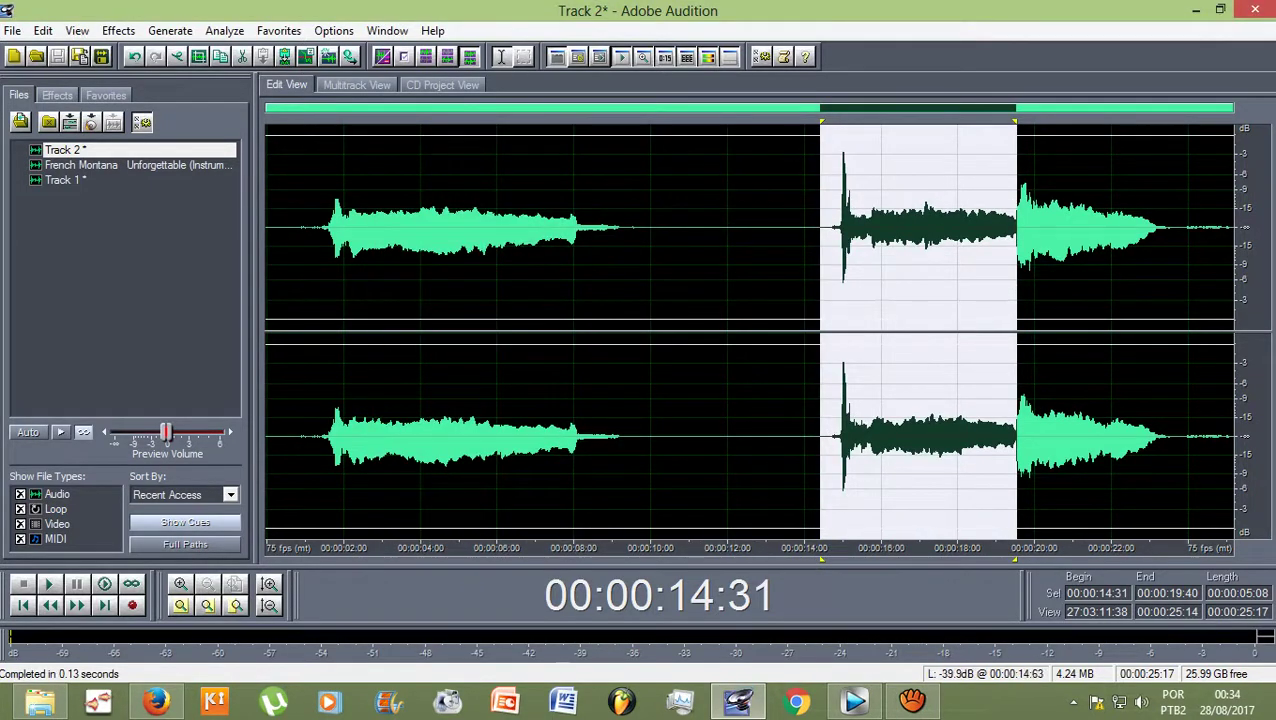
Play back the filtered part of Track 2 from 00:00:14:12.
{"action": "left_click", "coordinate": [826, 227]}
{"action": "left_click", "coordinate": [810, 227]}
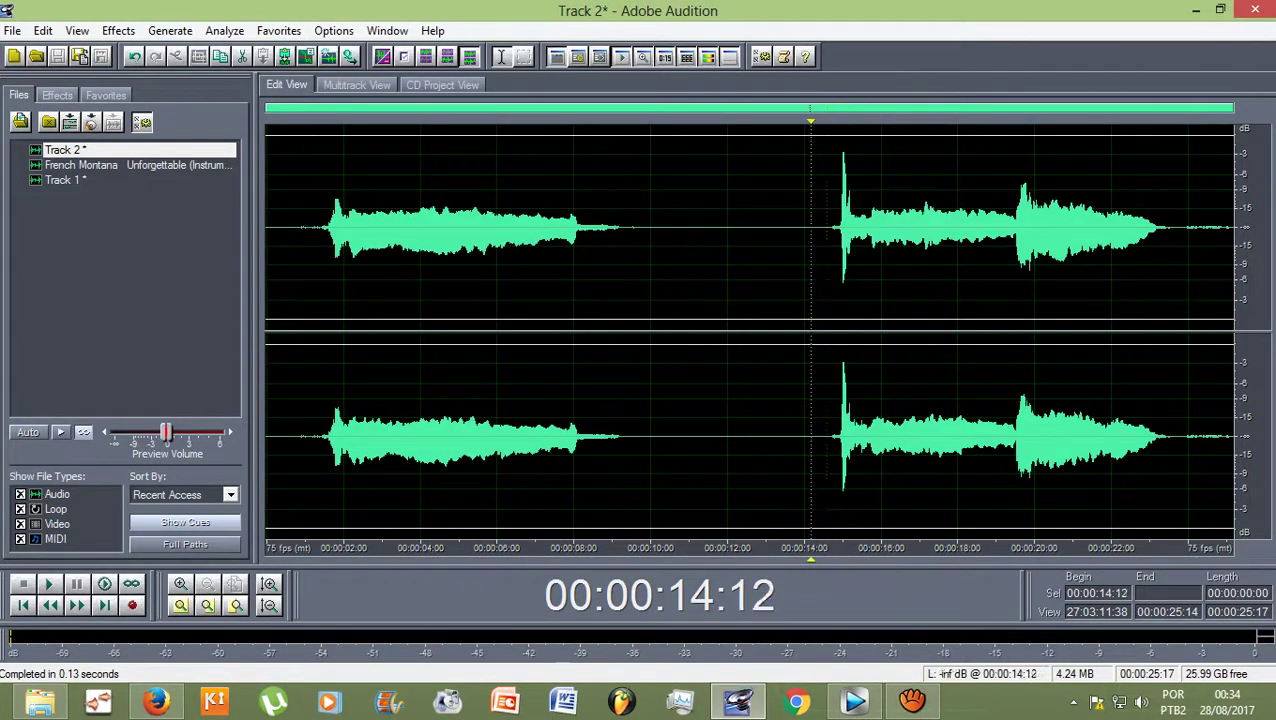
{"action": "key", "text": "space"}
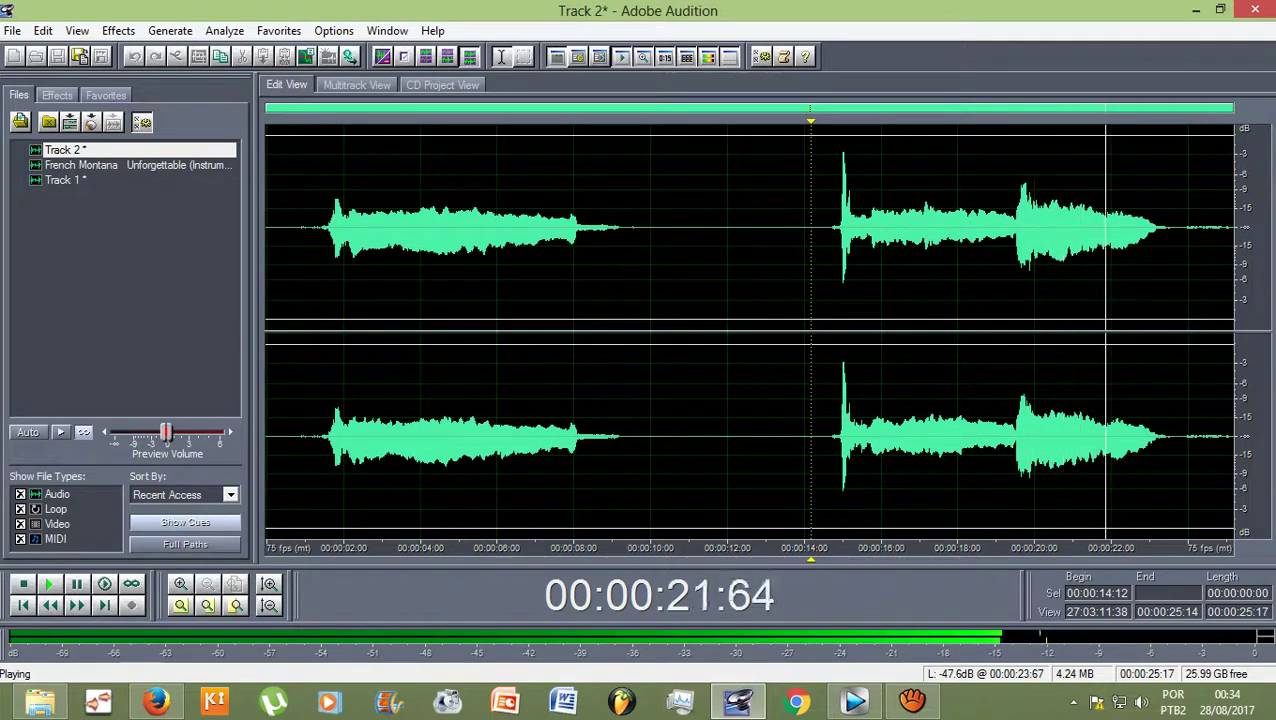
{"action": "key", "text": "space"}
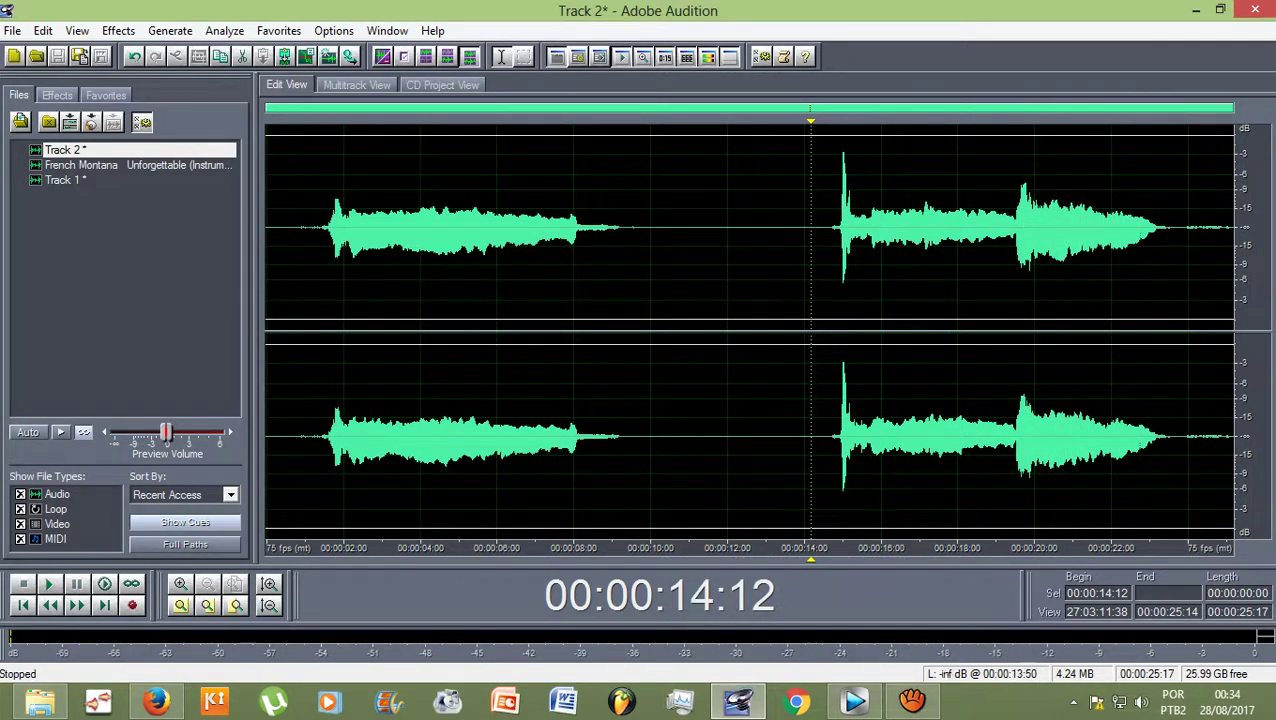
Apply Amplify/Fade with -4.73 dB to Track 2 from 00:00:19:38 to 00:00:23:37.
{"action": "left_click_drag", "start_coordinate": [793, 230], "coordinate": [1016, 230]}
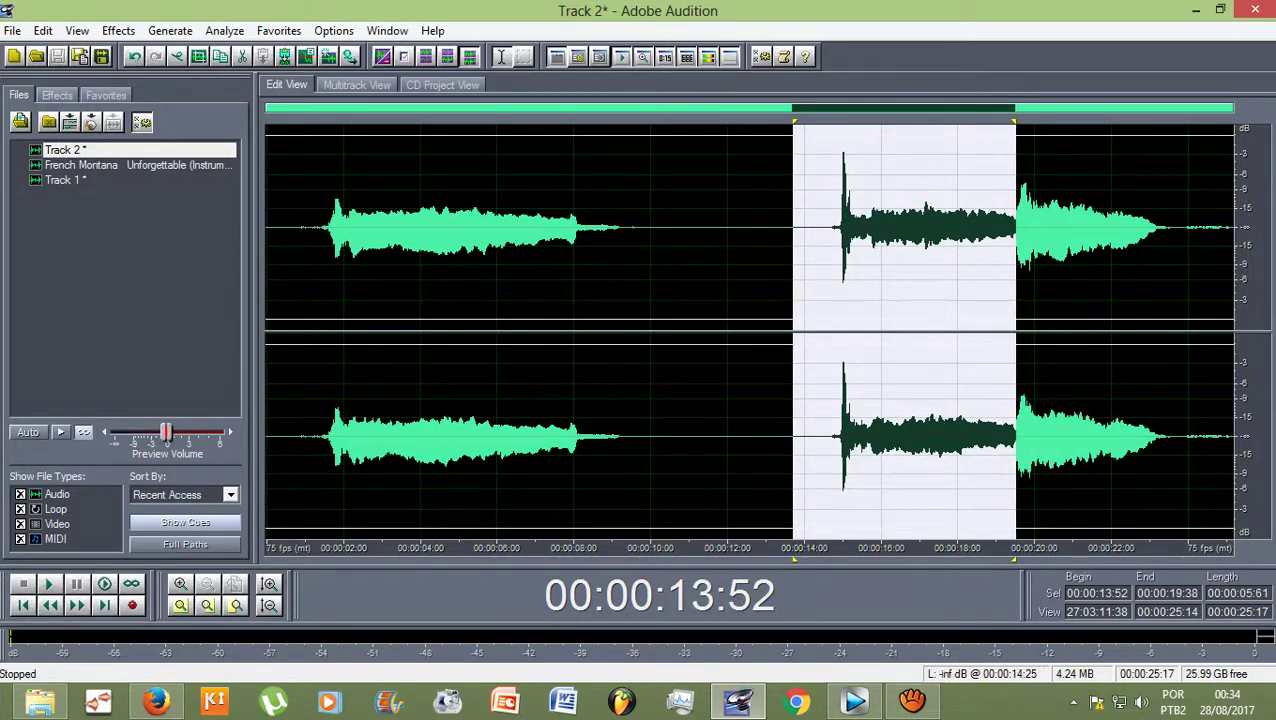
{"action": "left_click_drag", "start_coordinate": [1015, 230], "coordinate": [1168, 230]}
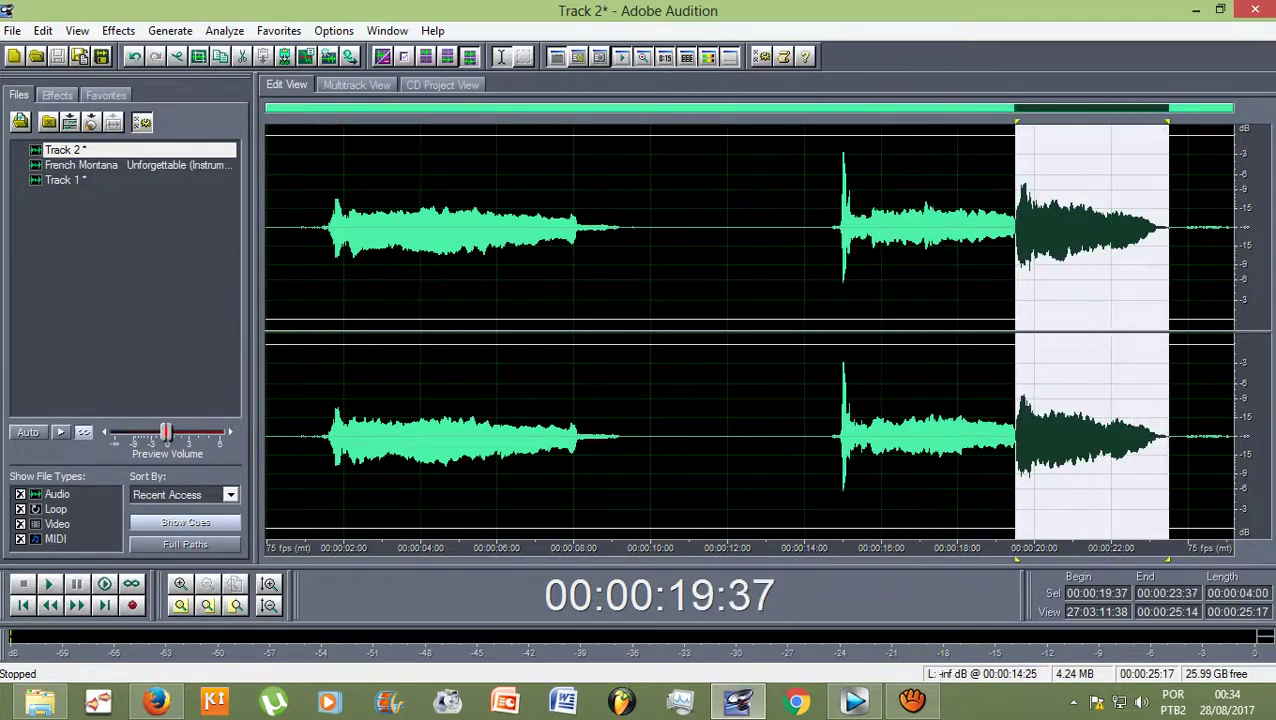
{"action": "scroll", "coordinate": [1052, 230], "scroll_direction": "up", "scroll_amount": 3}
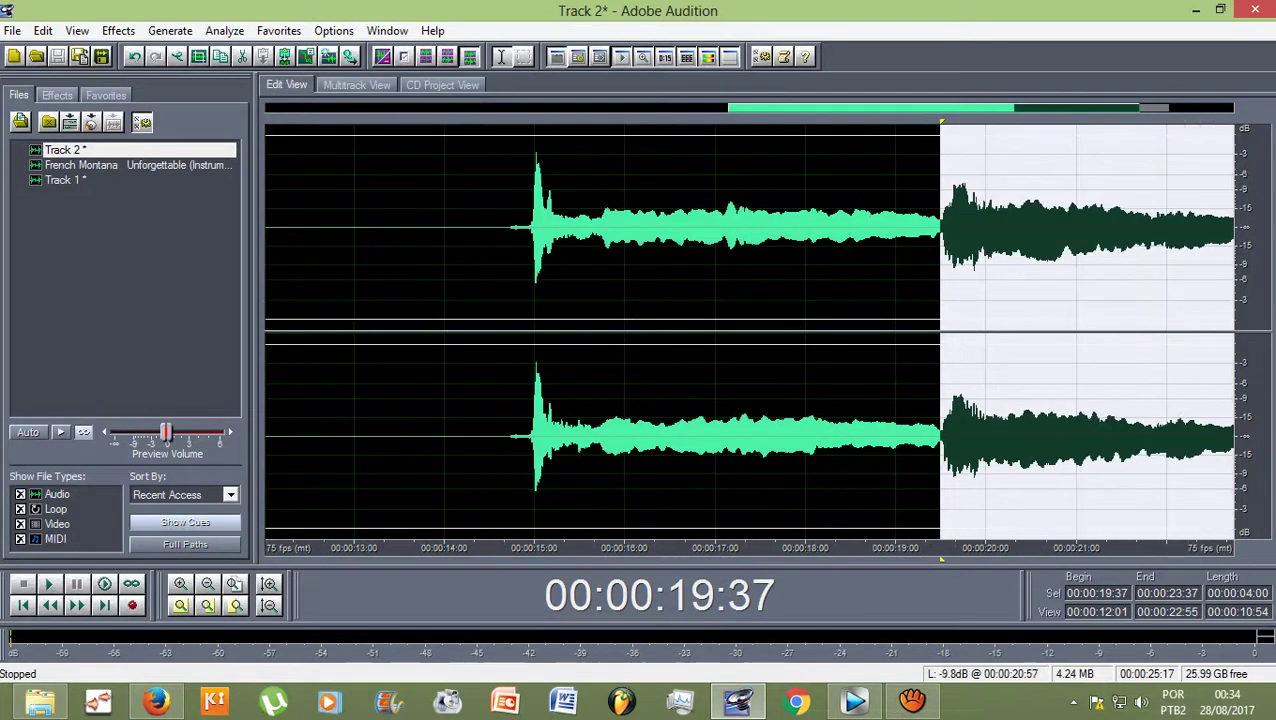
{"action": "scroll", "coordinate": [947, 230], "scroll_direction": "up", "scroll_amount": 2}
{"action": "left_click_drag", "start_coordinate": [938, 230], "coordinate": [941, 230]}
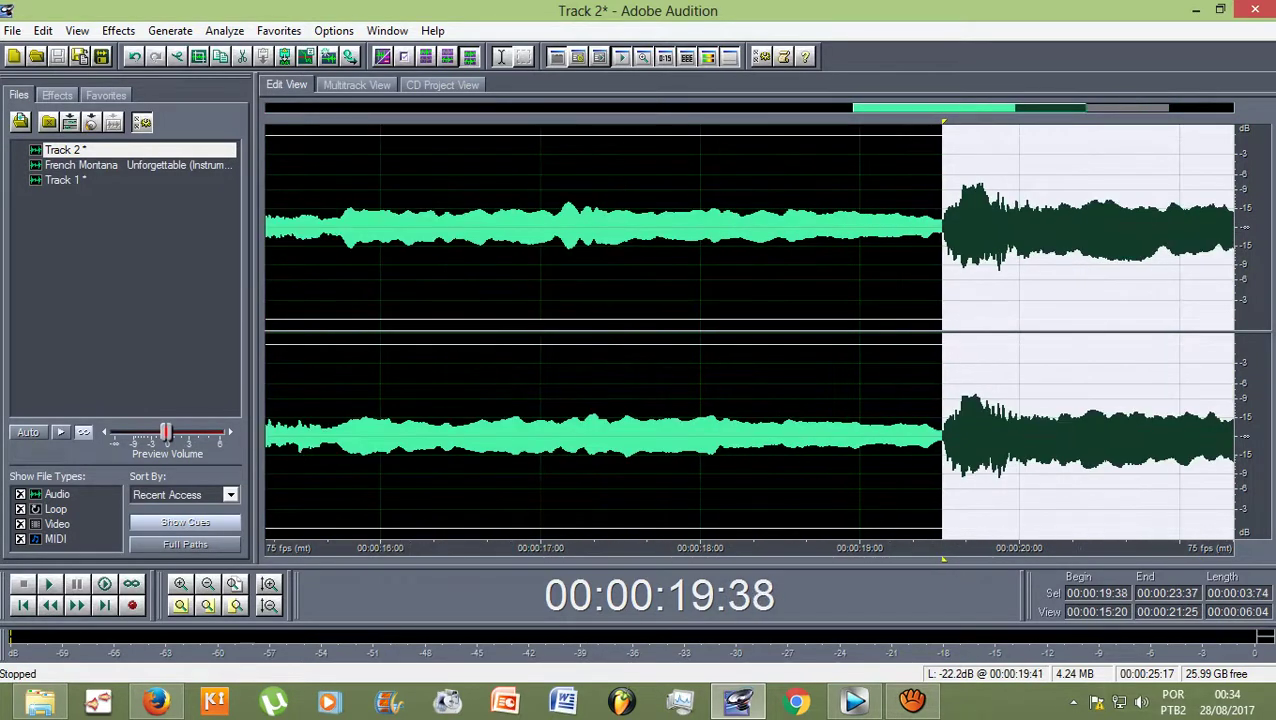
{"action": "scroll", "coordinate": [924, 235], "scroll_direction": "down", "scroll_amount": 5}
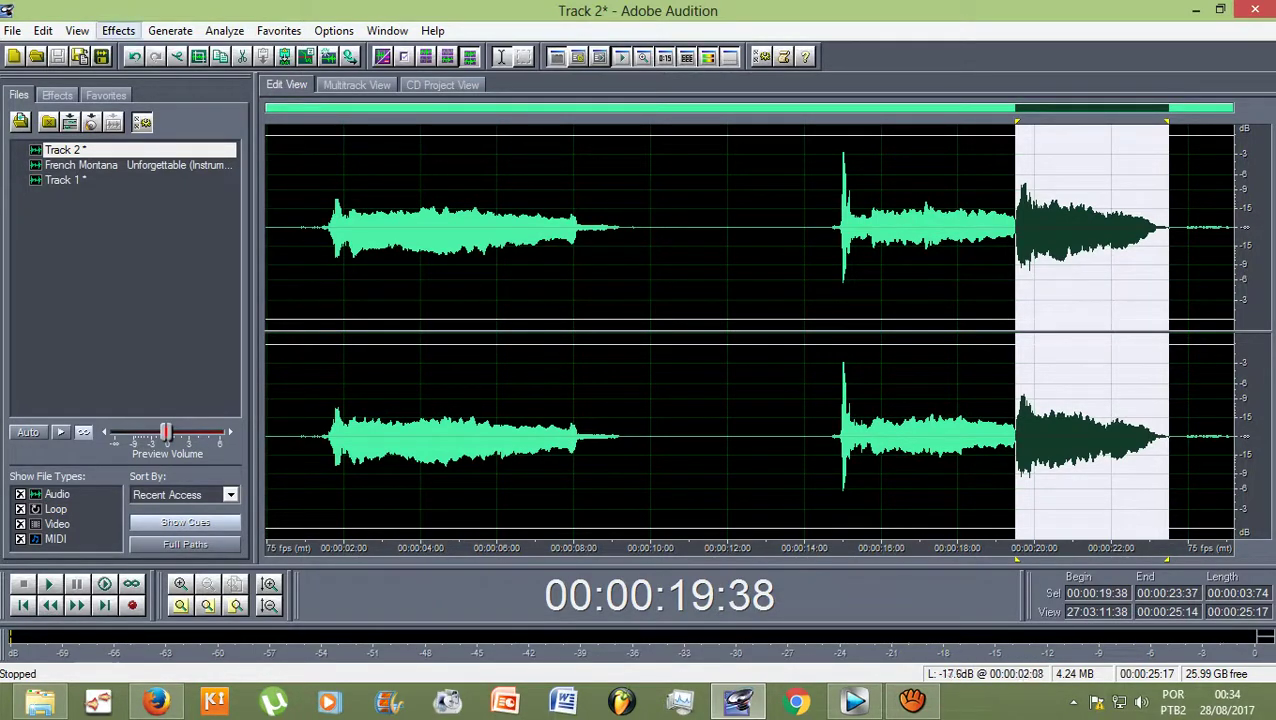
{"action": "left_click", "coordinate": [118, 30]}
{"action": "mouse_move", "coordinate": [175, 120]}
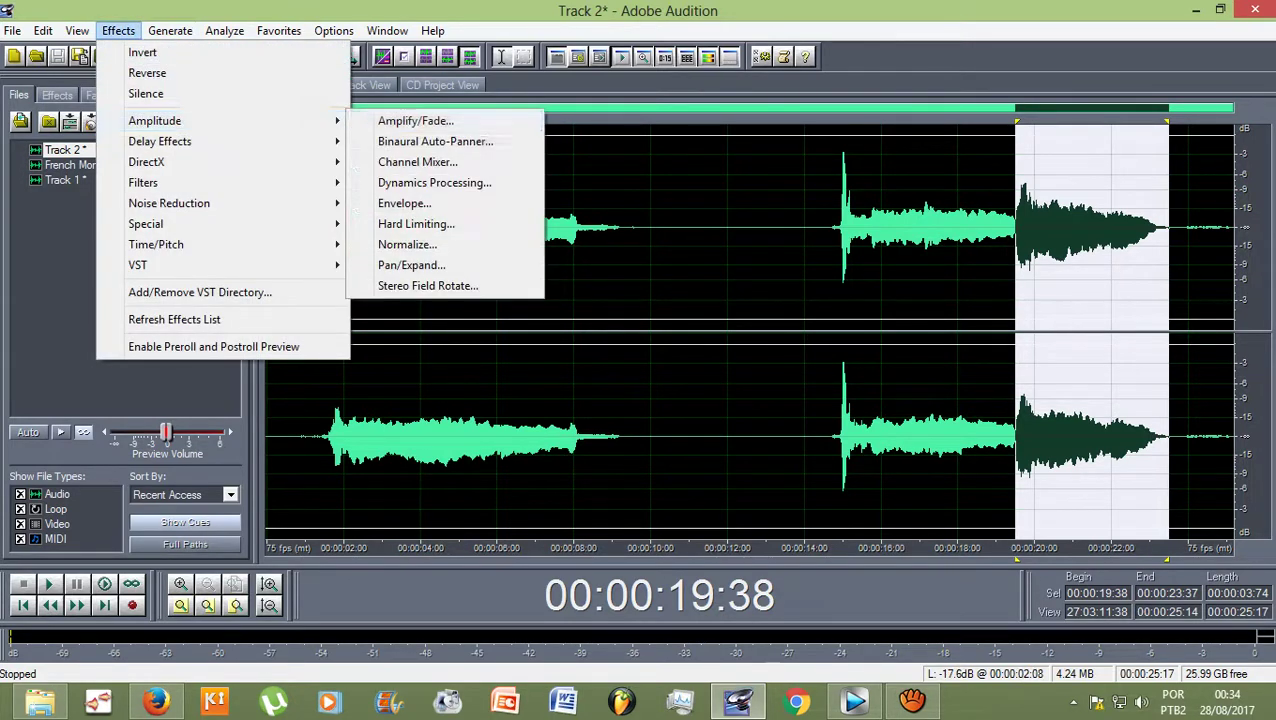
{"action": "left_click", "coordinate": [413, 117]}
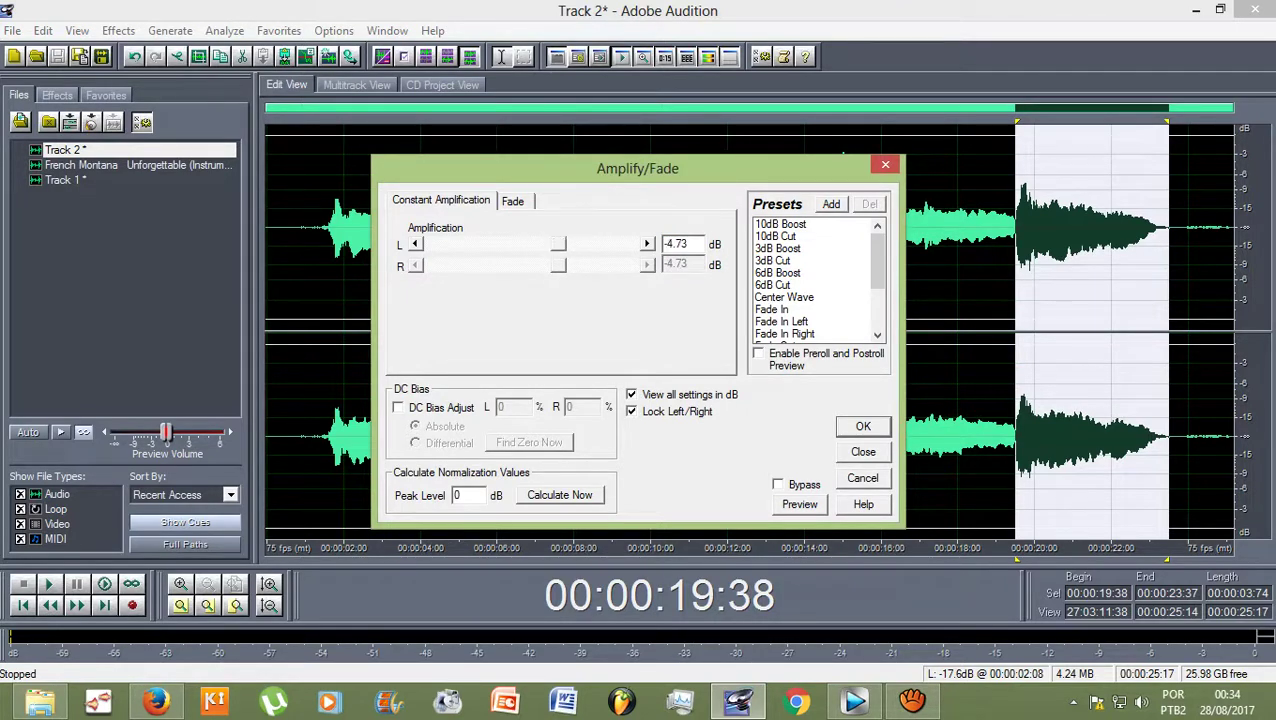
{"action": "left_click", "coordinate": [866, 427]}
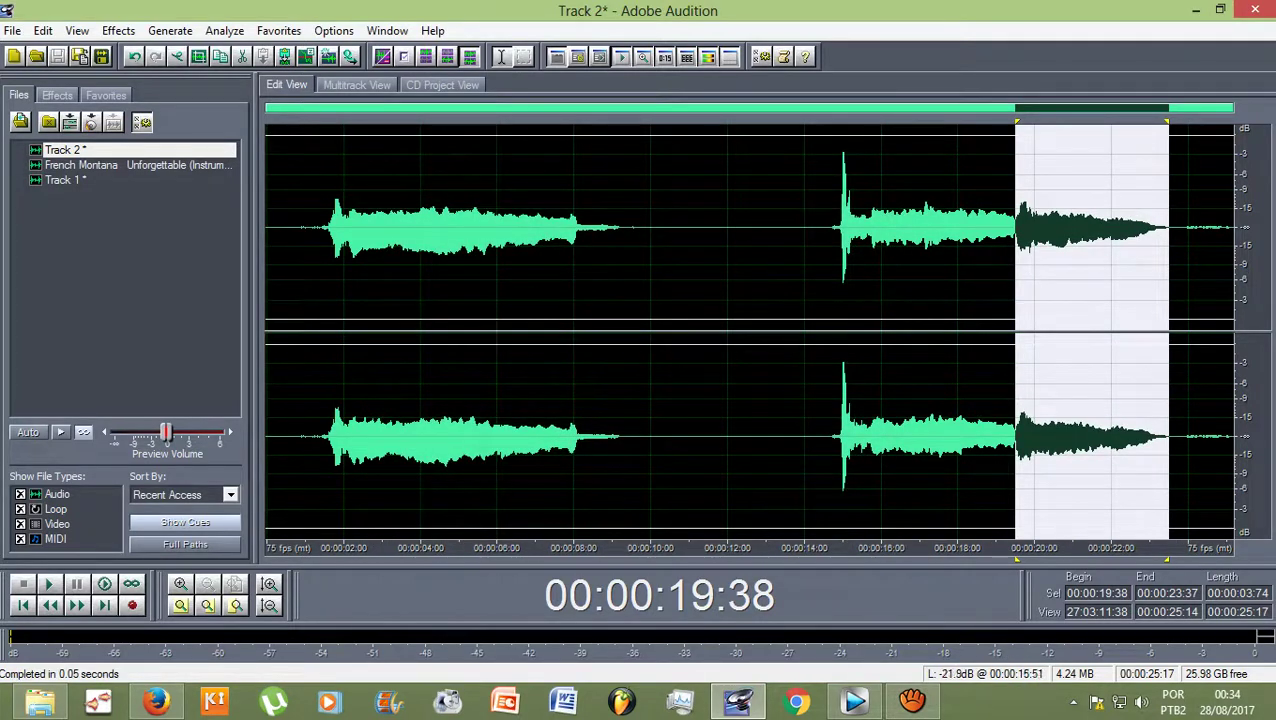
Move the playback position to 00:00:14:49, reopen the Track 2 clip for waveform editing and listen to its last section.
{"action": "left_click", "coordinate": [928, 228]}
{"action": "left_click_drag", "start_coordinate": [859, 228], "coordinate": [1166, 228]}
{"action": "left_click", "coordinate": [829, 228]}
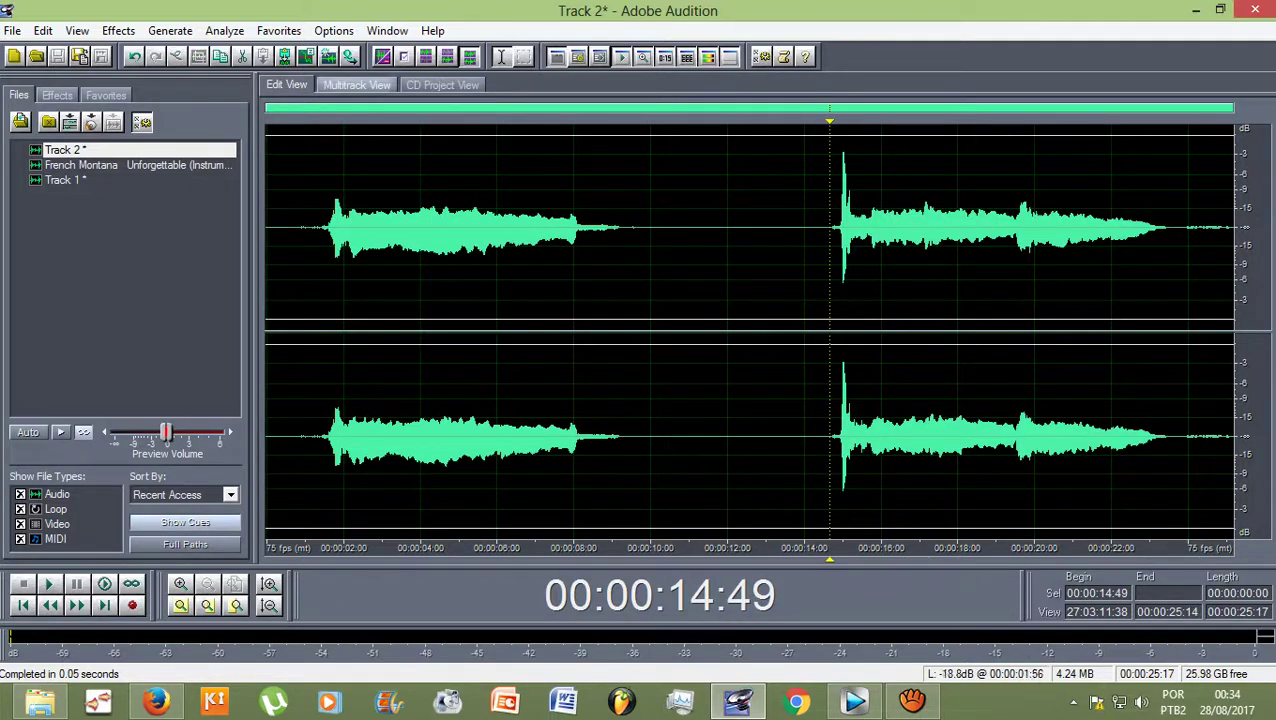
{"action": "left_click", "coordinate": [356, 85]}
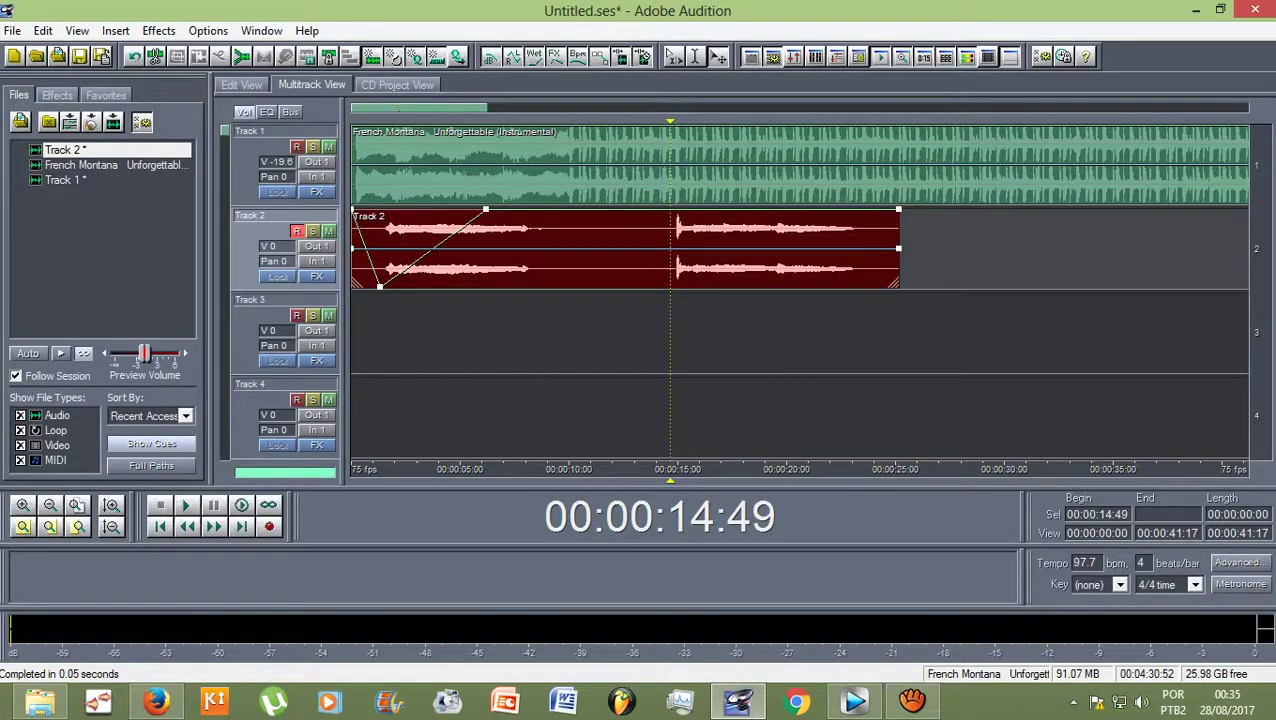
{"action": "double_click", "coordinate": [657, 248]}
{"action": "key", "text": "space"}
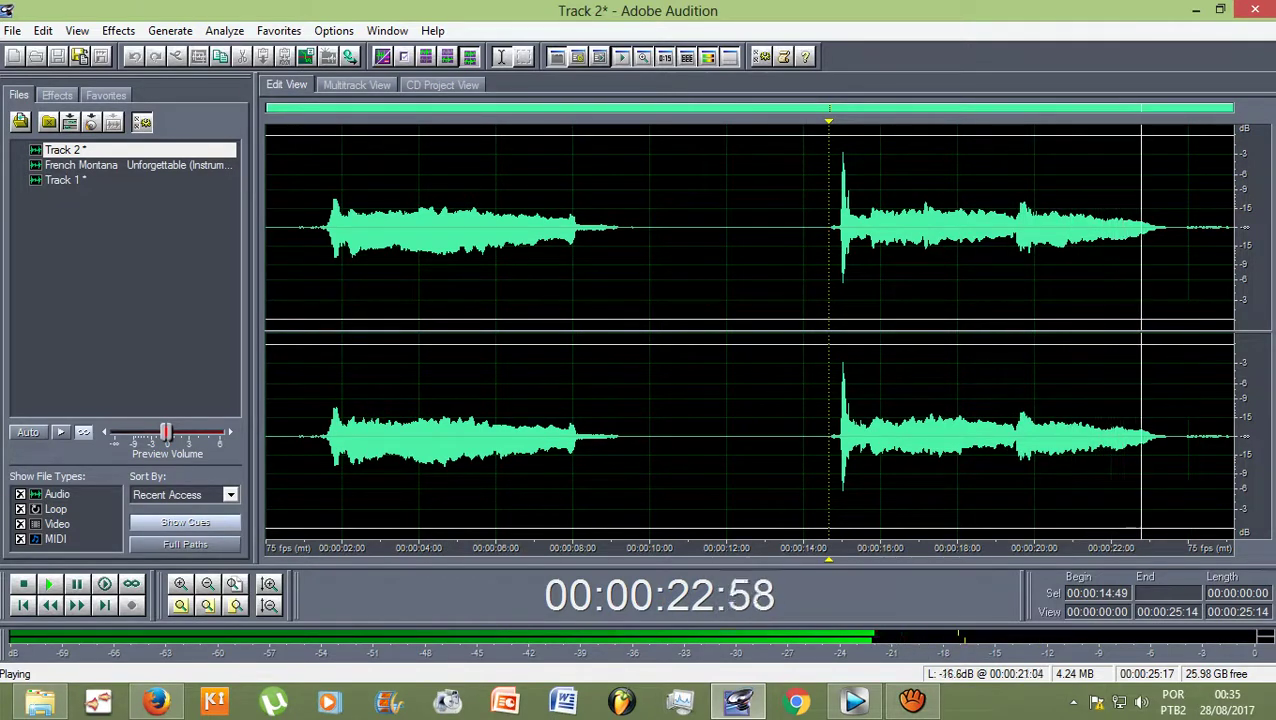
{"action": "key", "text": "space"}
Apply the Echo effect with the Canyon preset to Track 2 from 00:00:17:04 to the clip's end at 00:00:25:14.
{"action": "left_click_drag", "start_coordinate": [921, 230], "coordinate": [1233, 230]}
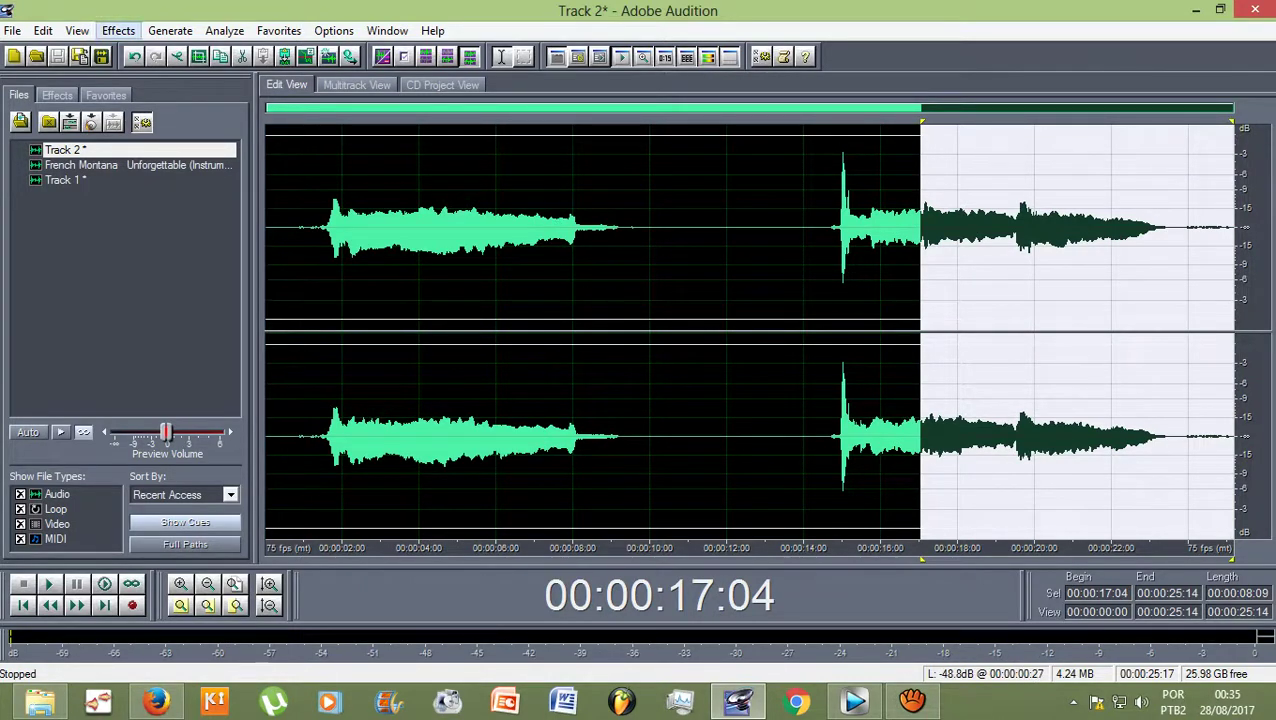
{"action": "left_click", "coordinate": [118, 30]}
{"action": "mouse_move", "coordinate": [160, 141]}
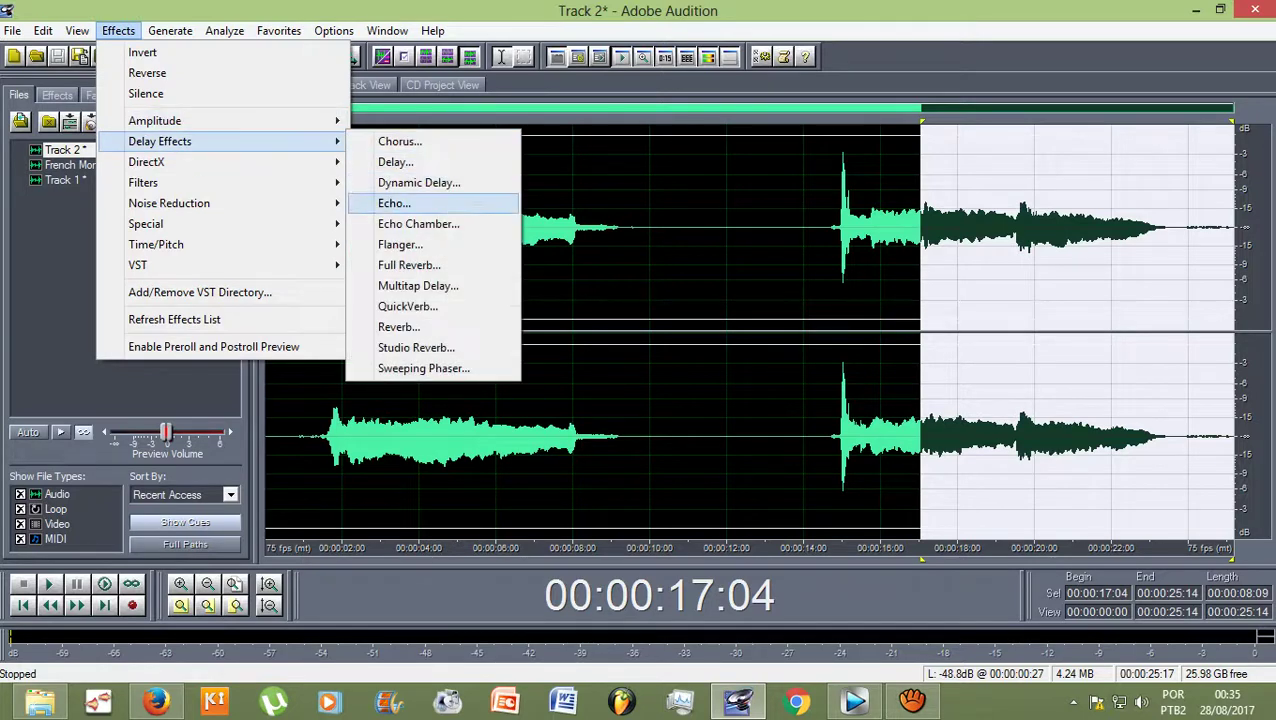
{"action": "left_click", "coordinate": [394, 203]}
{"action": "left_click", "coordinate": [726, 234]}
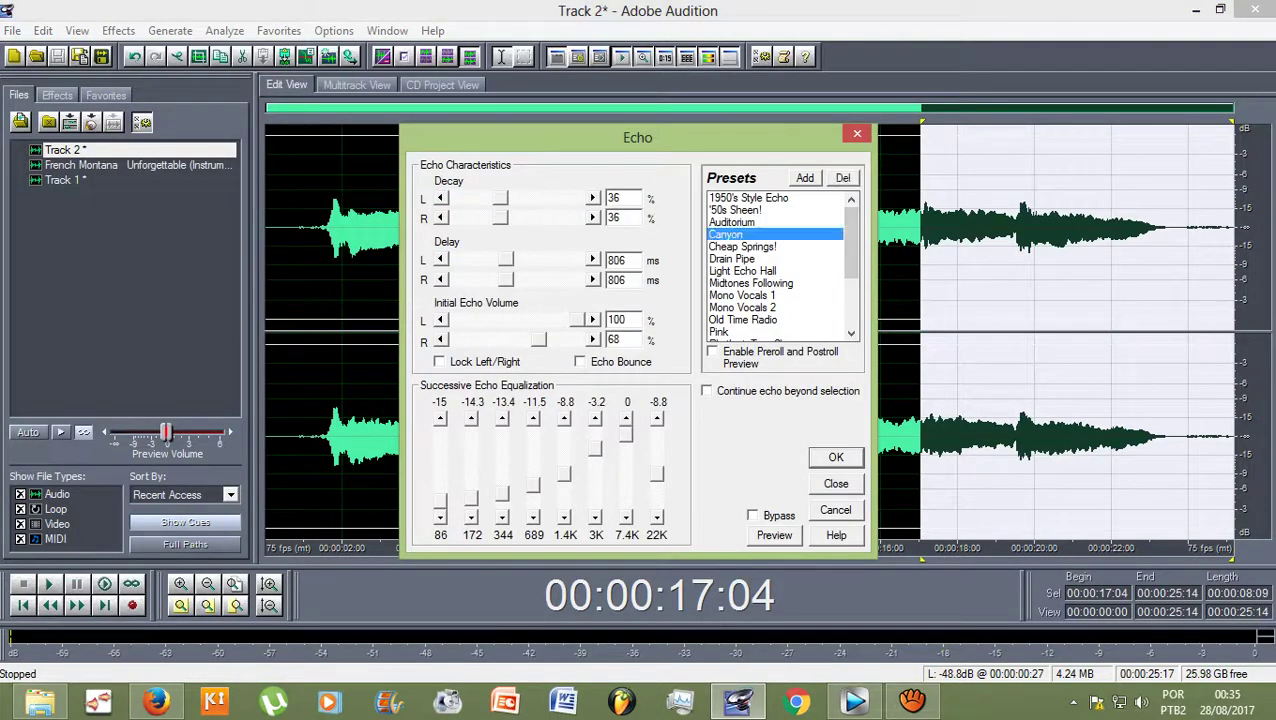
{"action": "key", "text": "Return"}
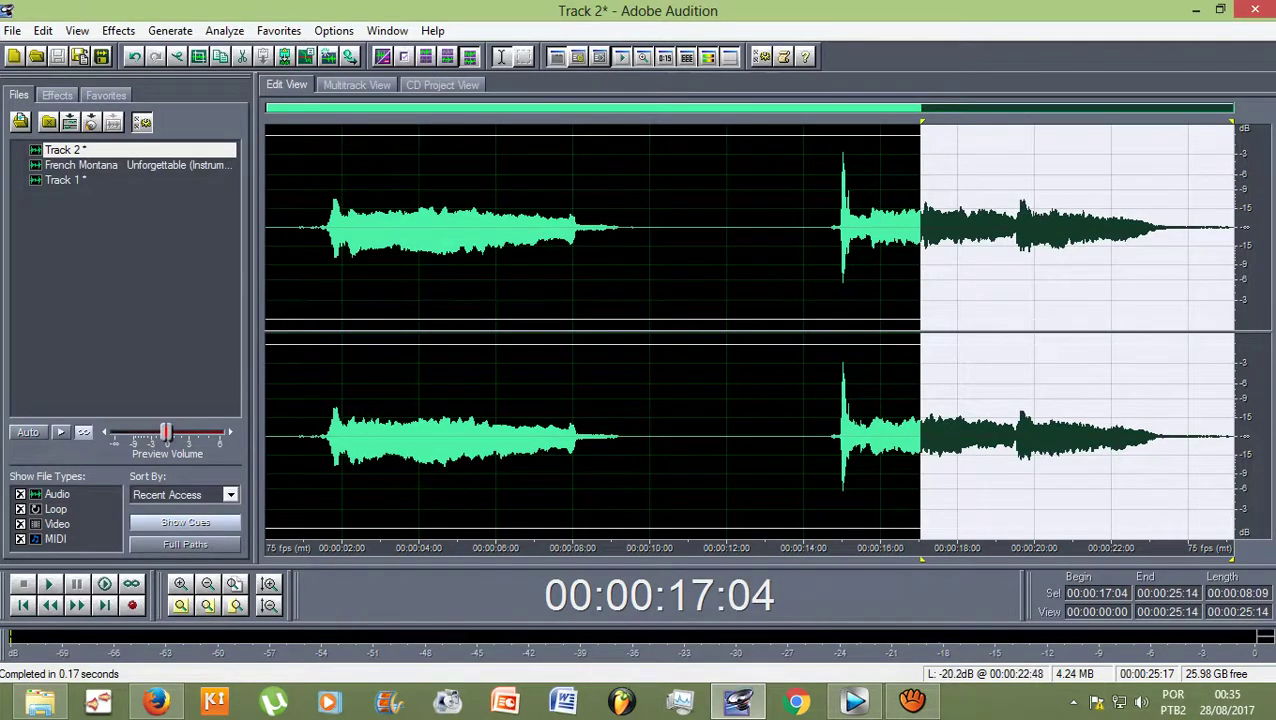
Return to the multitrack session and play back the mix from 00:00:14:09.
{"action": "left_click", "coordinate": [808, 230]}
{"action": "left_click", "coordinate": [365, 85]}
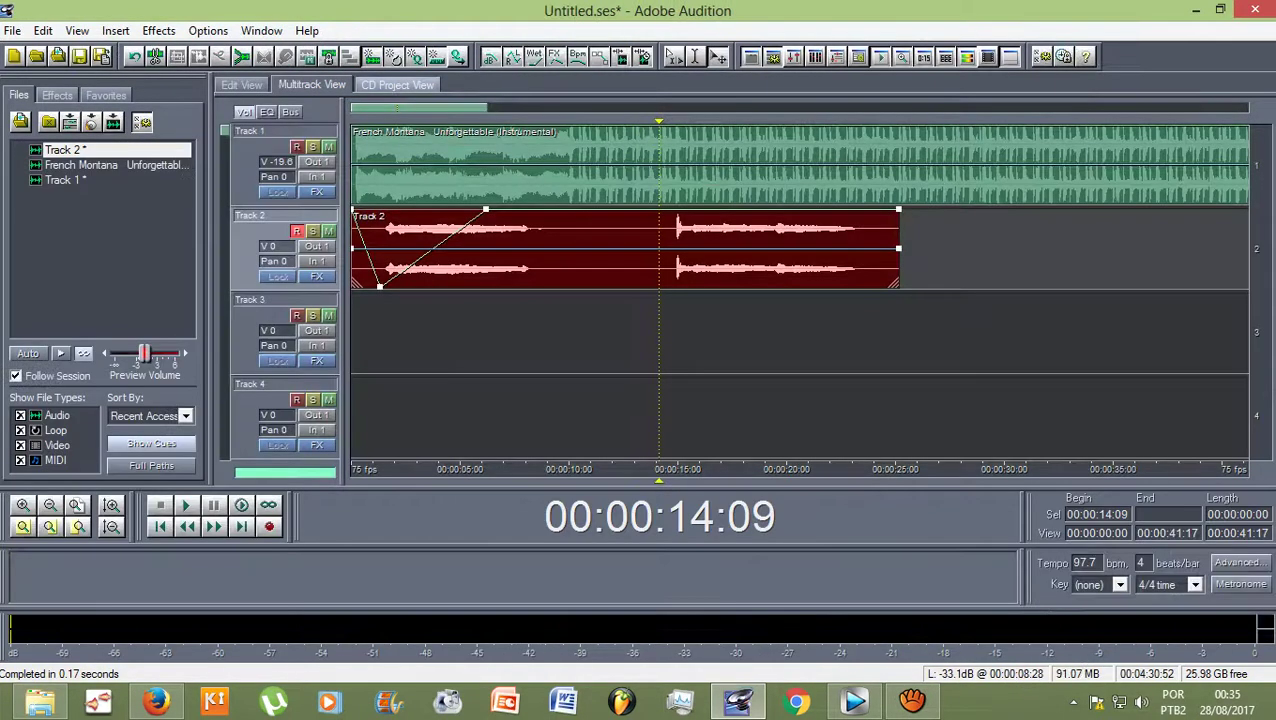
{"action": "key", "text": "space"}
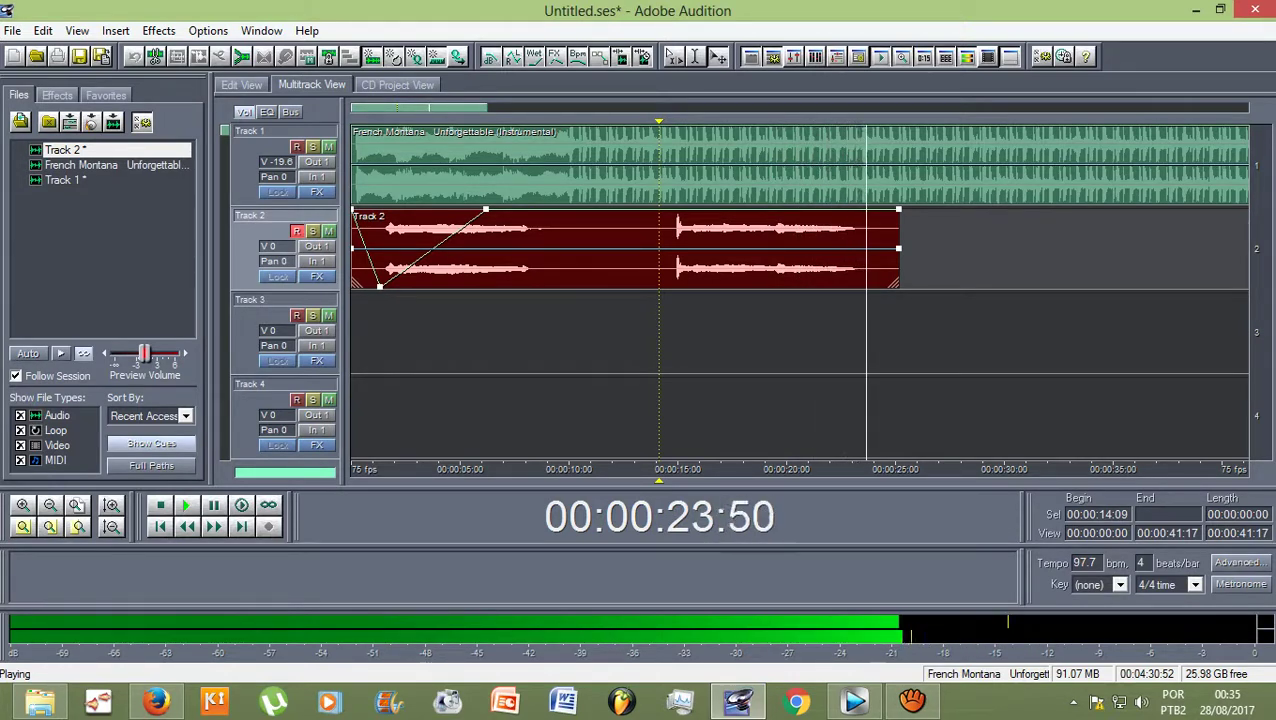
{"action": "key", "text": "space"}
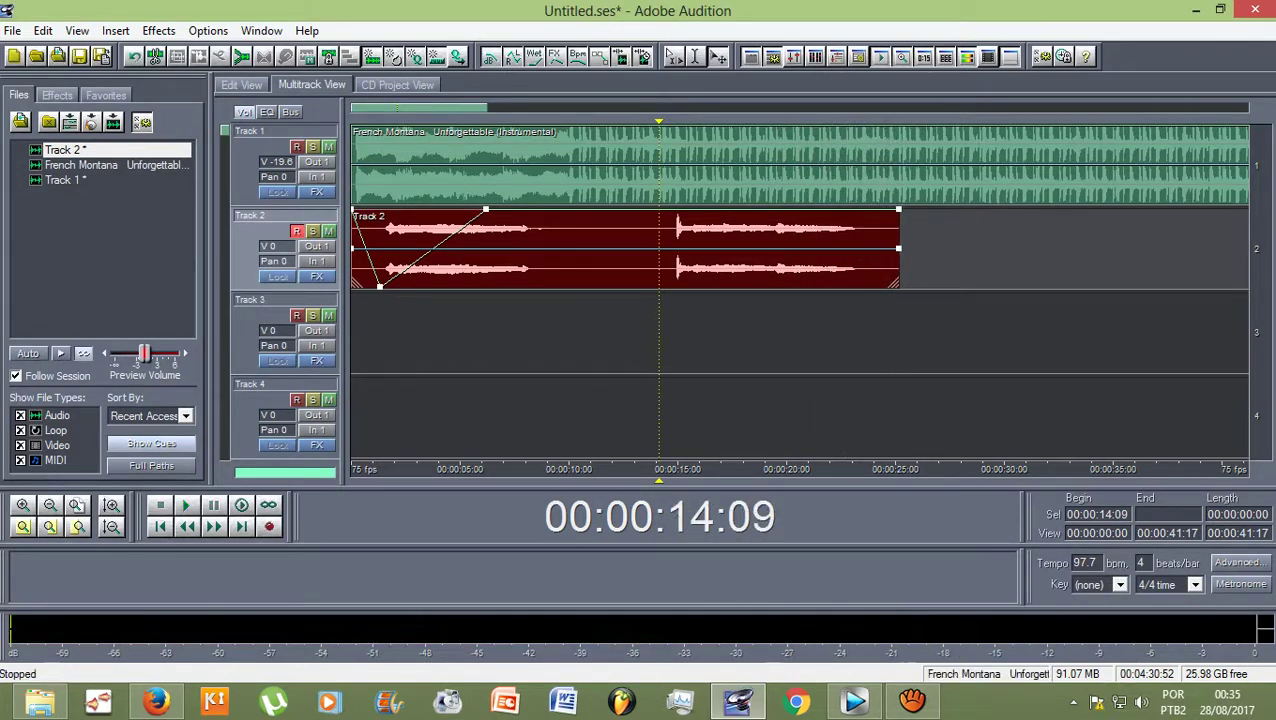
Dip Track 2's volume envelope to zero at about 14.4 s, with full-level points at about 13.4 s and 17.2 s, and play it back.
{"action": "scroll", "coordinate": [671, 250], "scroll_direction": "up", "scroll_amount": 2}
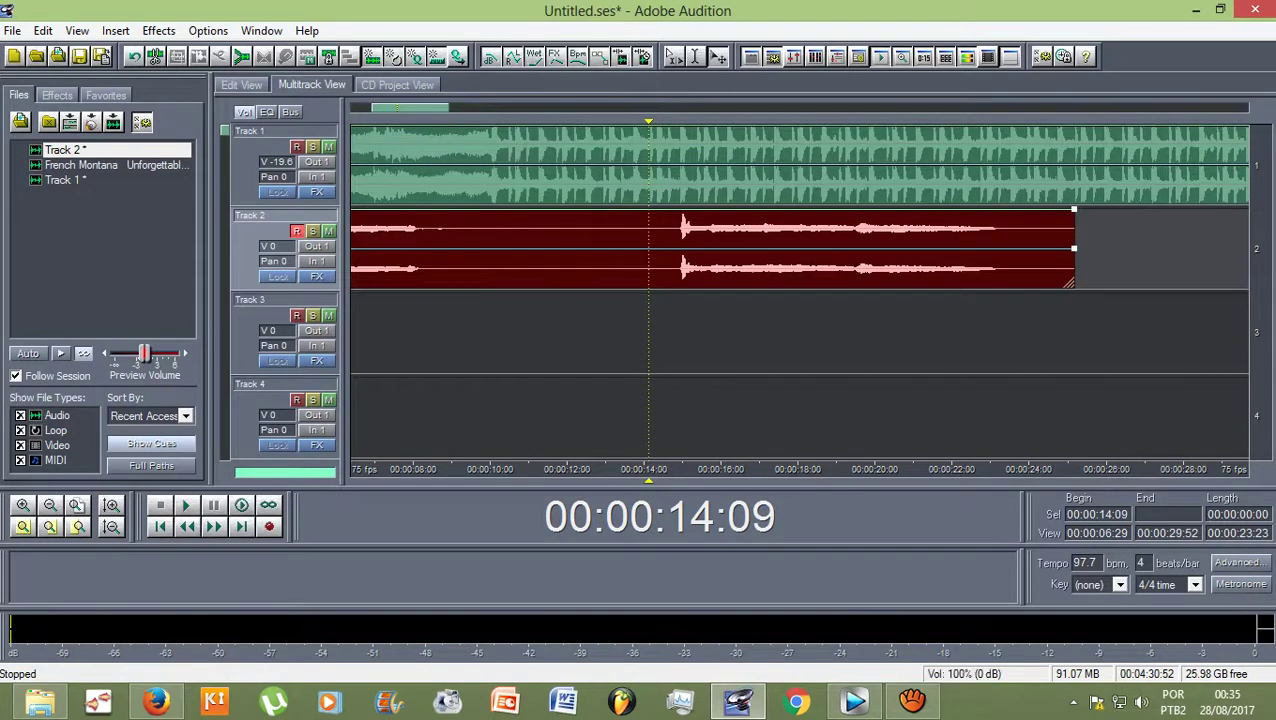
{"action": "left_click_drag", "start_coordinate": [658, 211], "coordinate": [658, 287]}
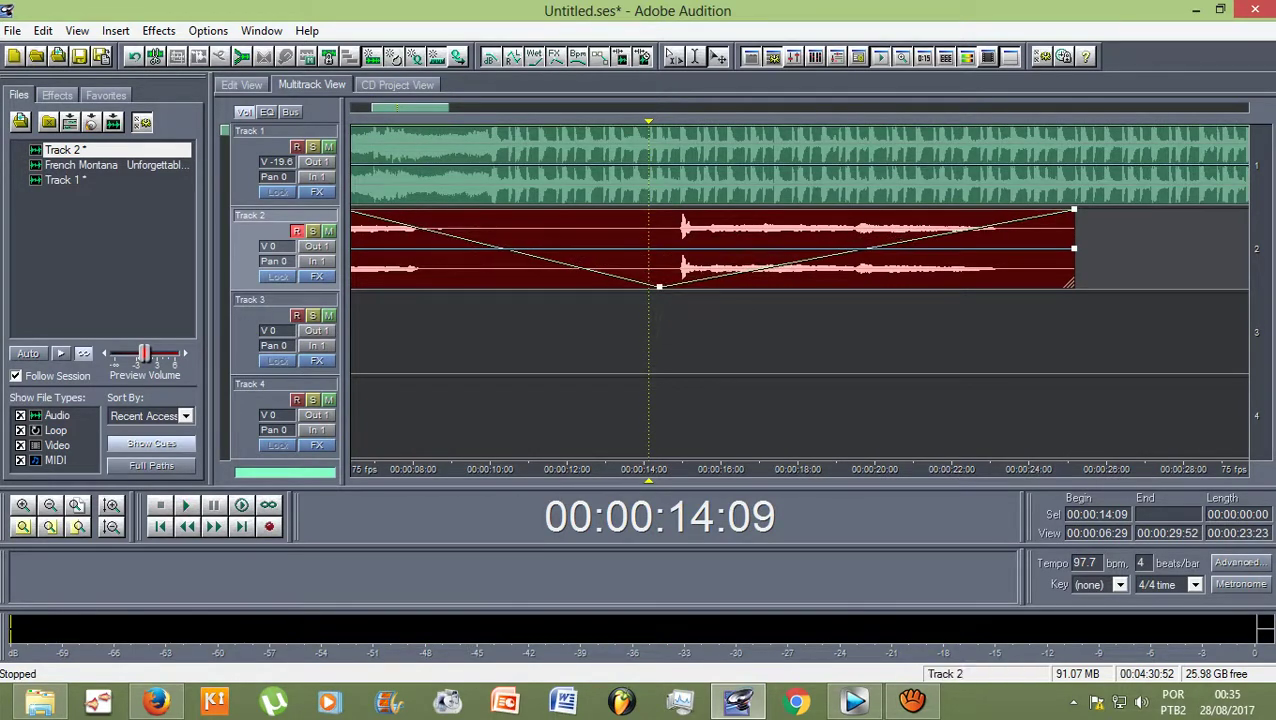
{"action": "left_click_drag", "start_coordinate": [741, 272], "coordinate": [766, 211]}
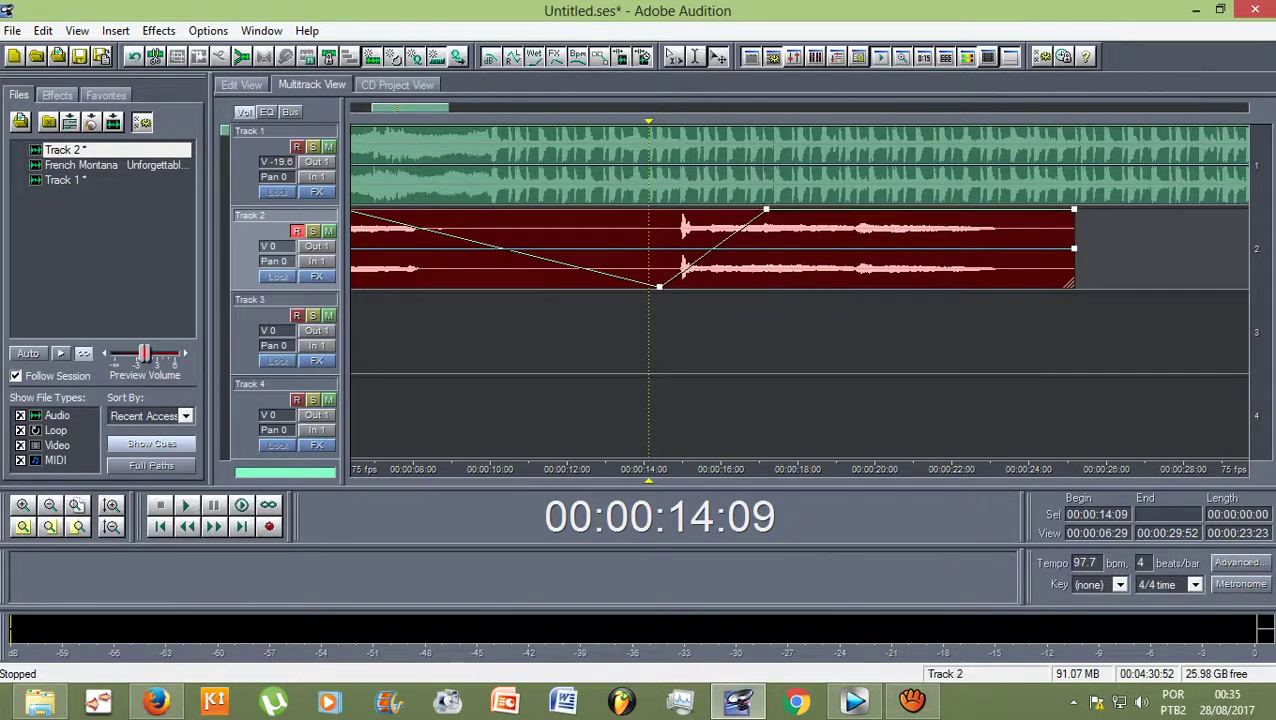
{"action": "left_click_drag", "start_coordinate": [560, 263], "coordinate": [623, 210]}
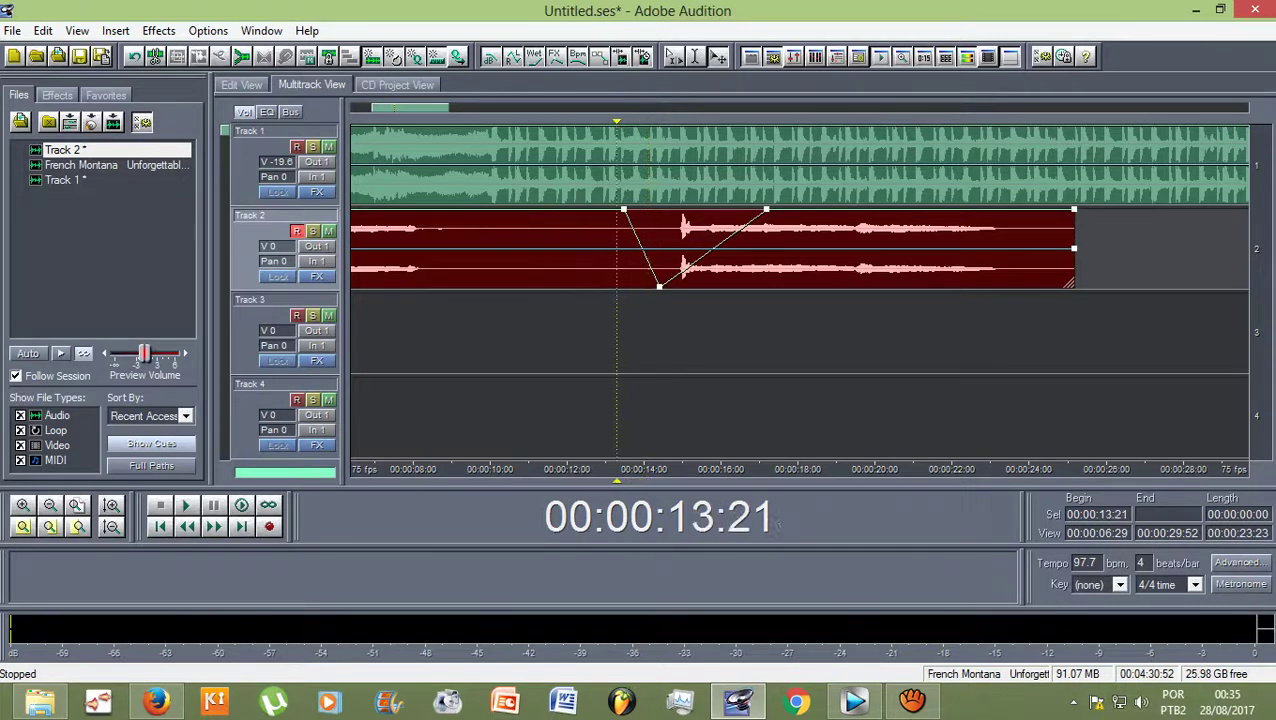
{"action": "key", "text": "space"}
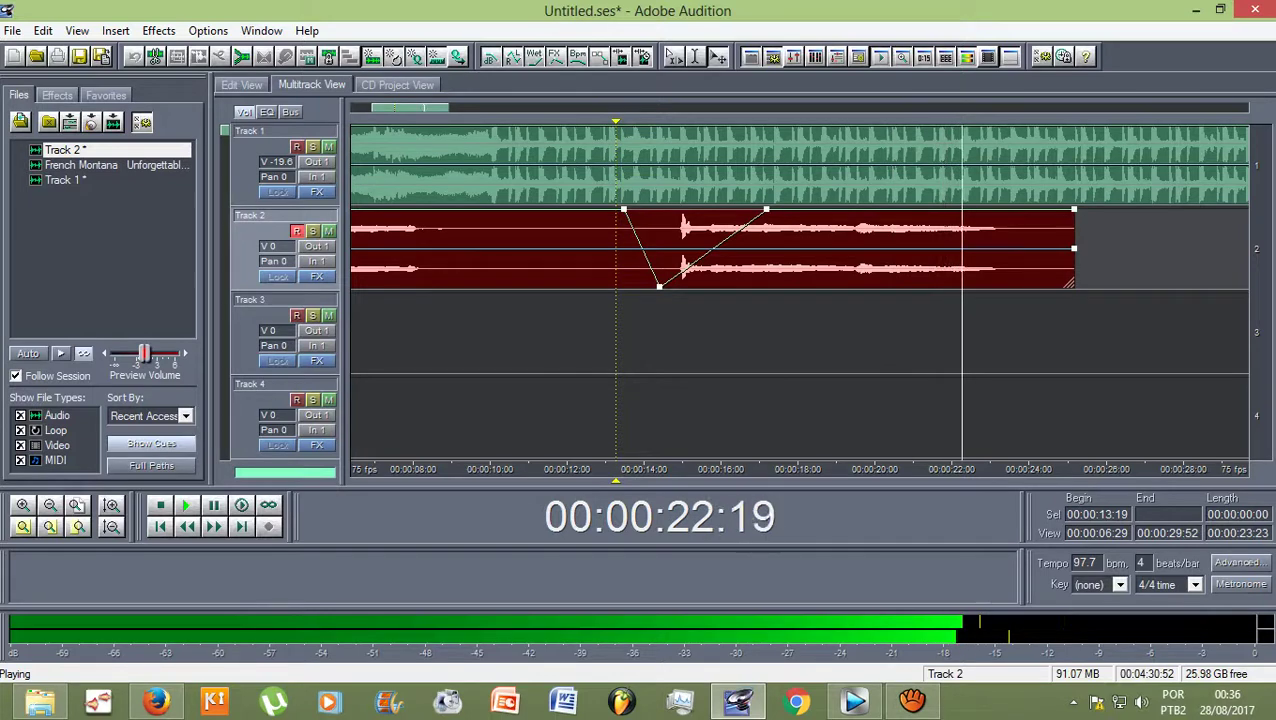
{"action": "key", "text": "space"}
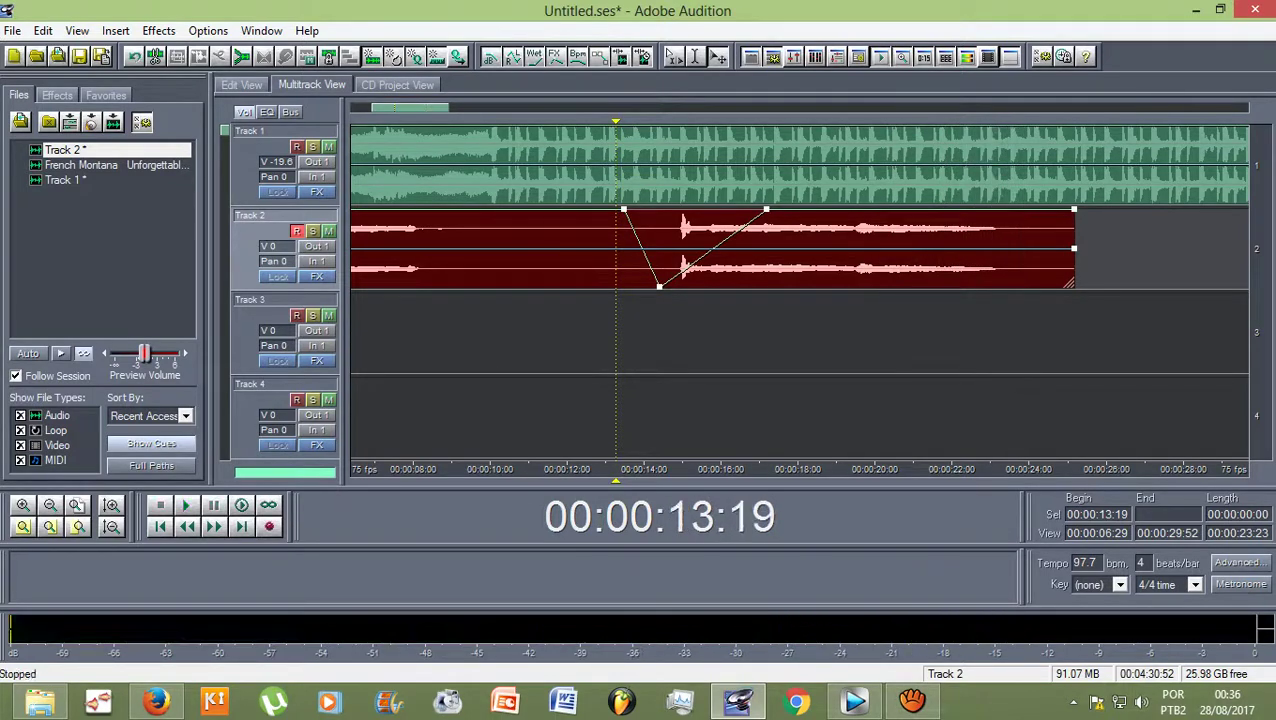
Lower Track 2's volume envelope to about half between 19.6 s and 23.6 s, with a full-level point at about 19.4 s.
{"action": "left_click_drag", "start_coordinate": [859, 211], "coordinate": [859, 243]}
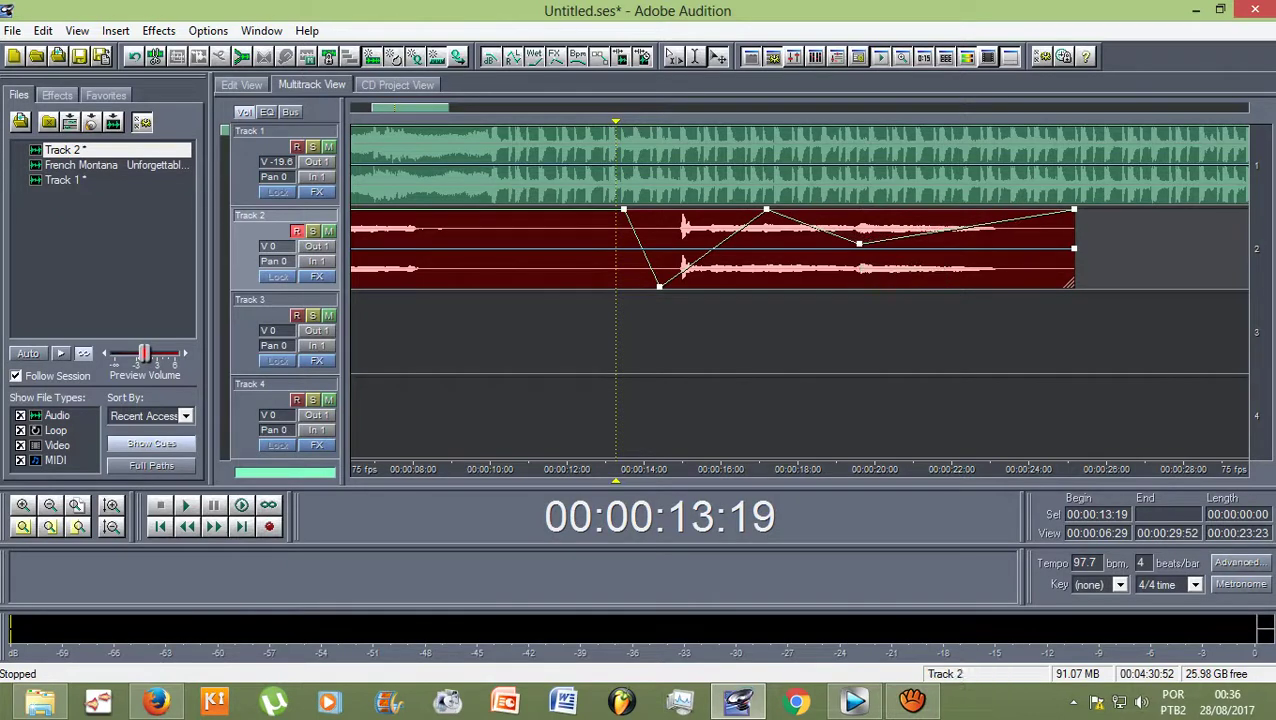
{"action": "left_click_drag", "start_coordinate": [1013, 221], "coordinate": [1013, 242]}
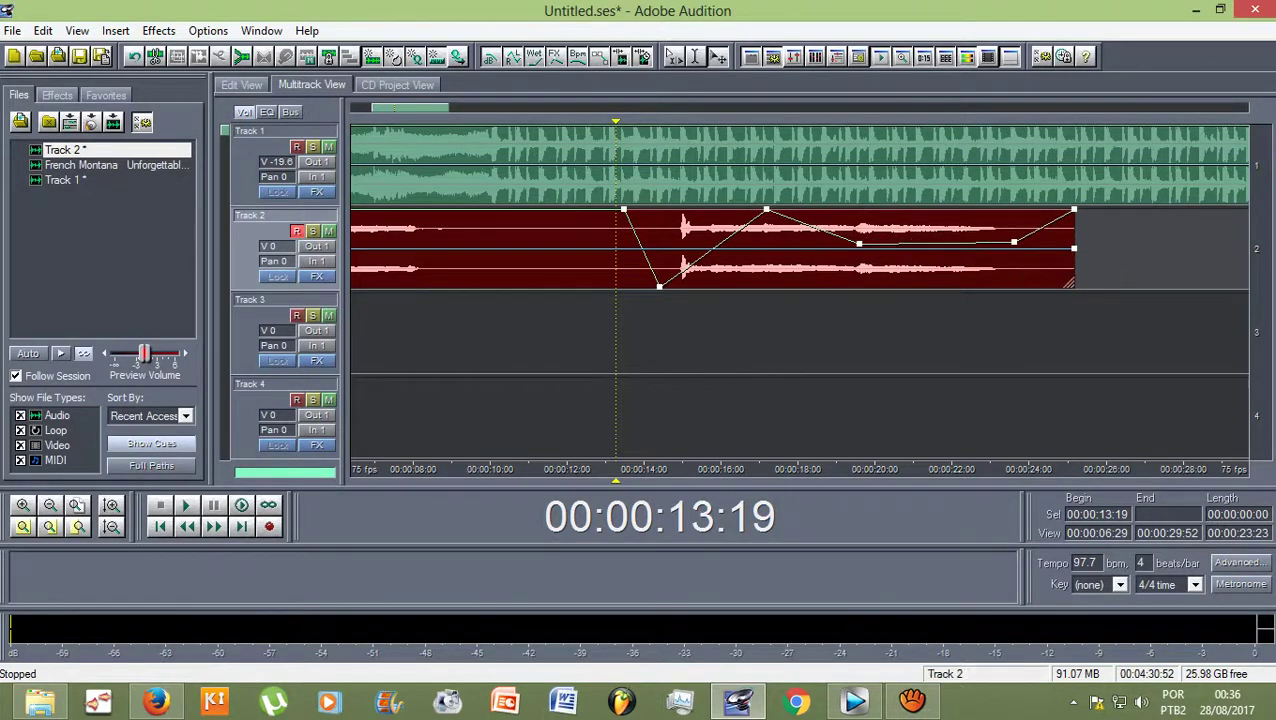
{"action": "left_click_drag", "start_coordinate": [859, 243], "coordinate": [851, 211]}
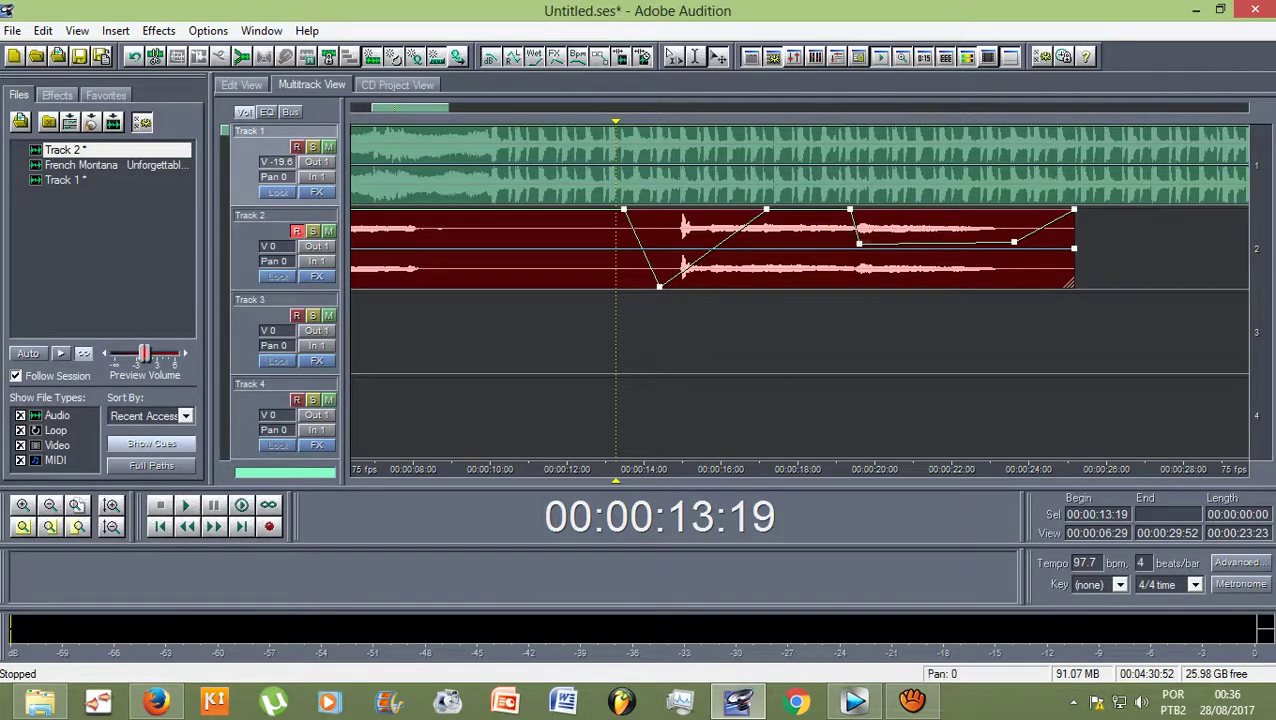
{"action": "left_click", "coordinate": [850, 210]}
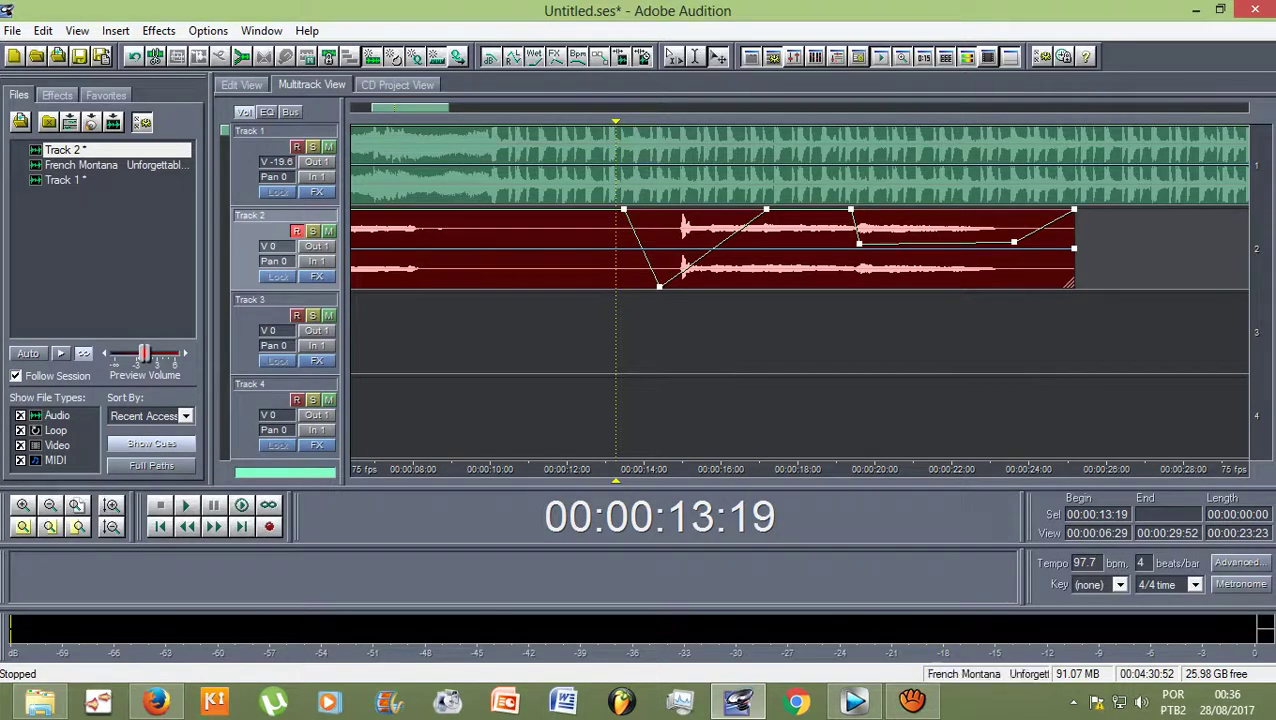
Play back the mix from 00:00:13:19 and trim the end of the Track 2 clip to about 23.6 s.
{"action": "key", "text": "space"}
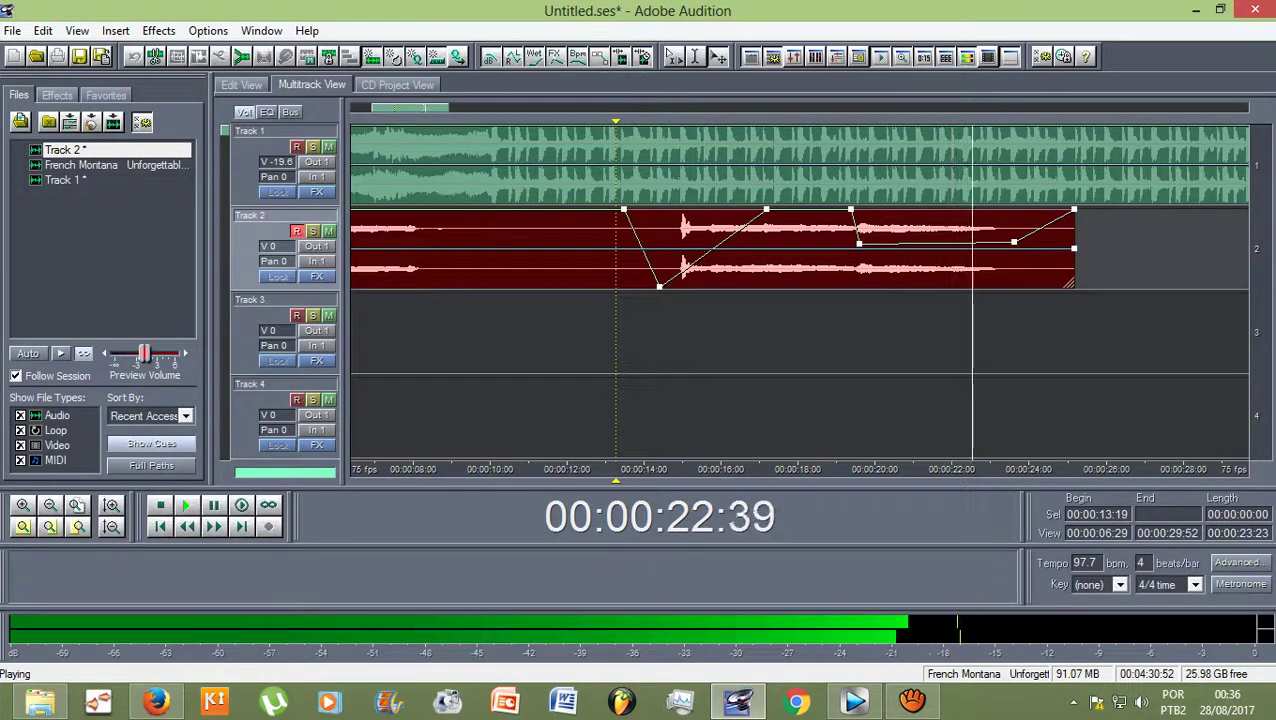
{"action": "left_click_drag", "start_coordinate": [1069, 283], "coordinate": [1012, 283]}
{"action": "scroll", "coordinate": [799, 165], "scroll_direction": "down", "scroll_amount": 3}
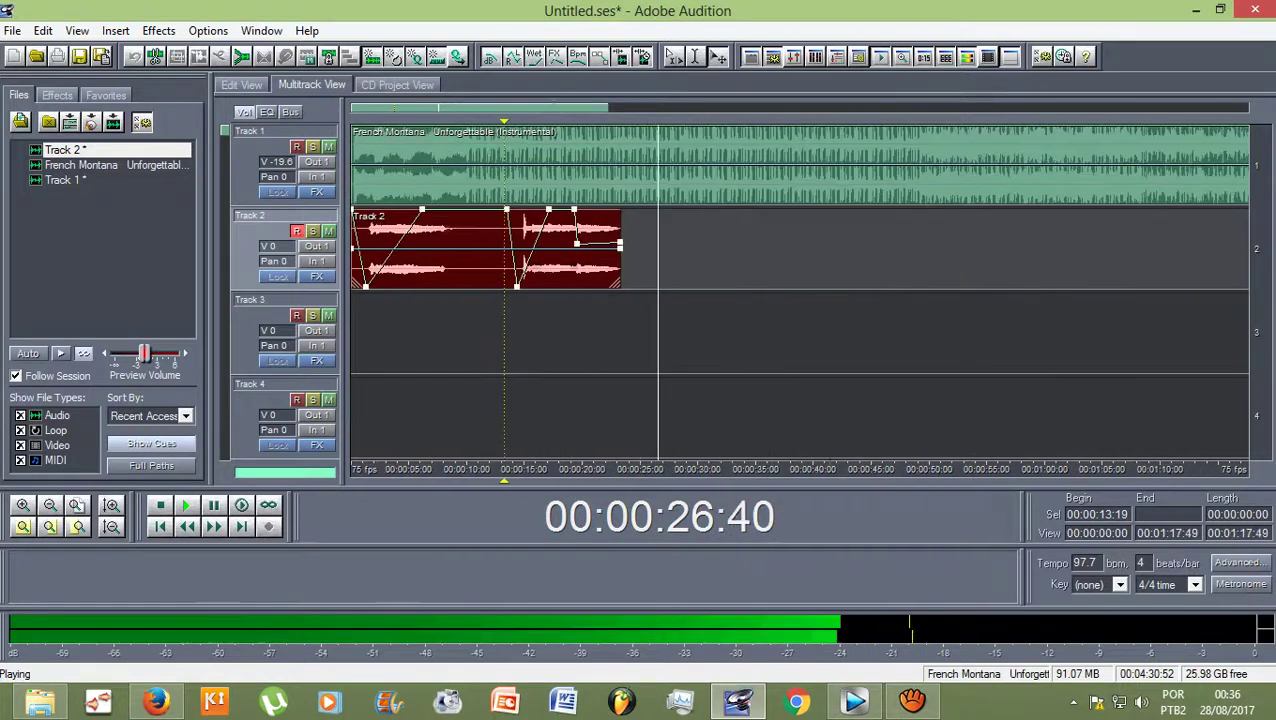
{"action": "key", "text": "space"}
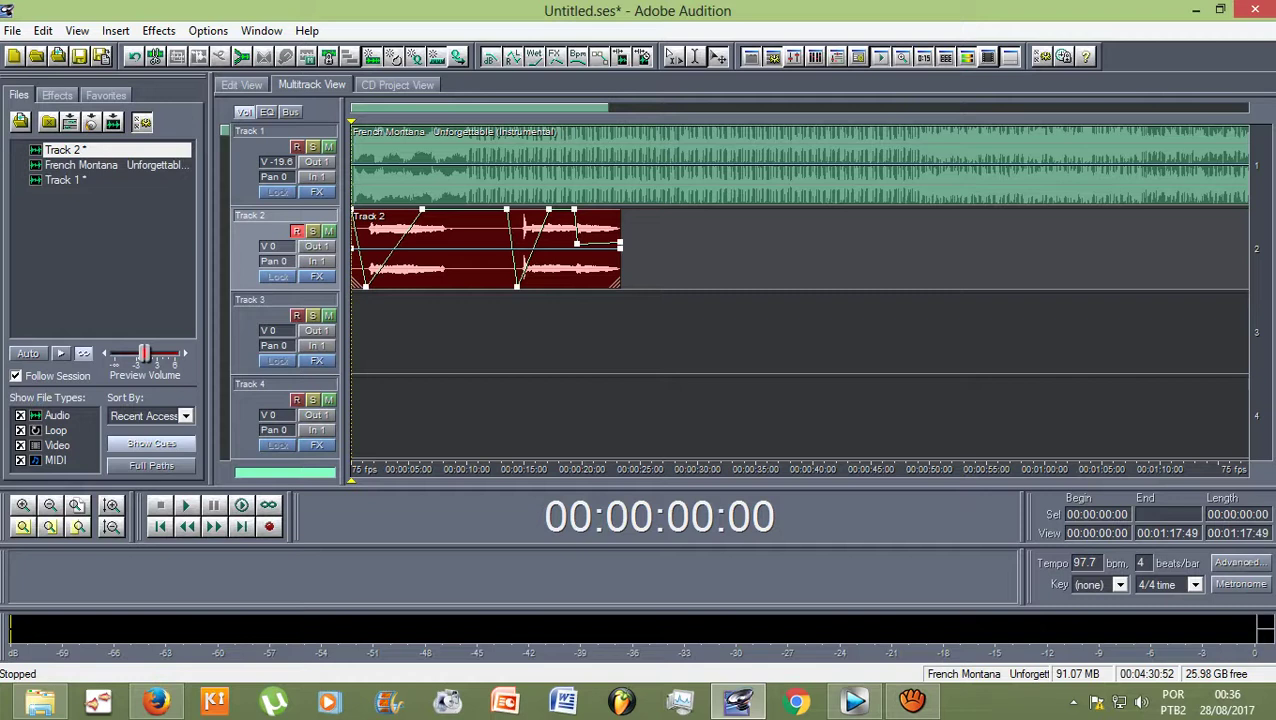
Play back the finished multitrack mix from 00:00:00:00.
{"action": "key", "text": "space"}
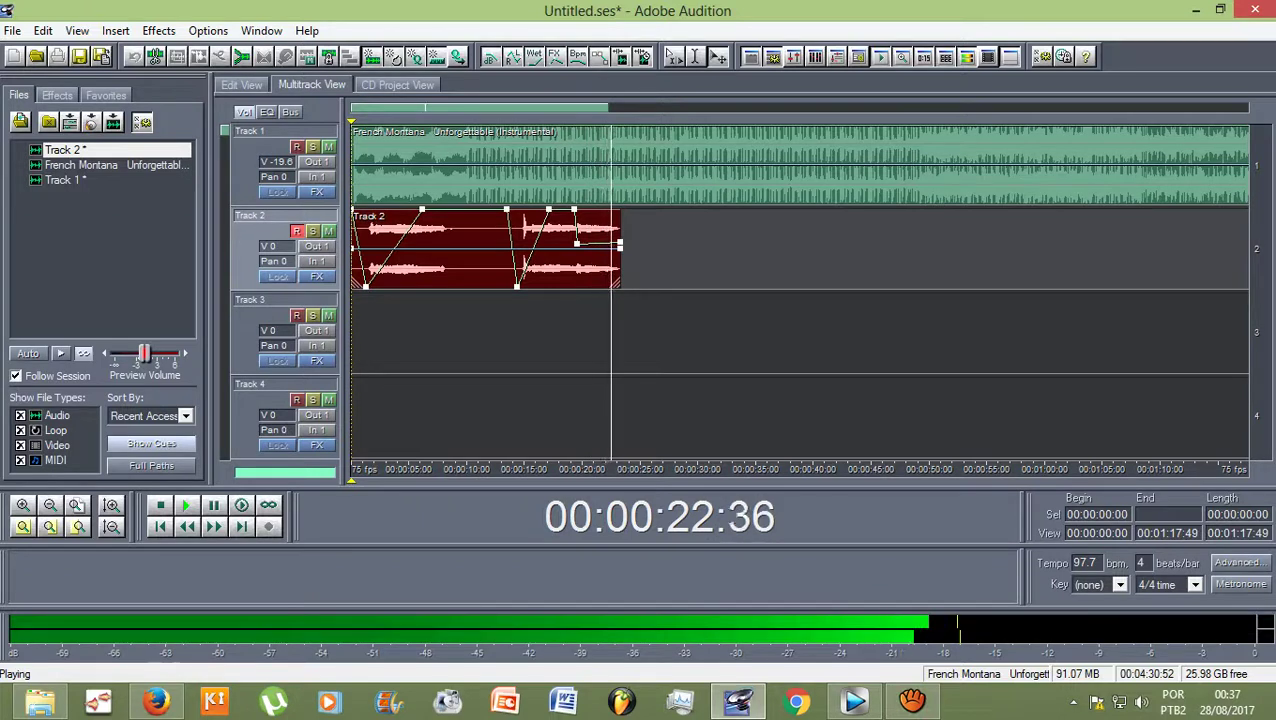
{"action": "key", "text": "space"}
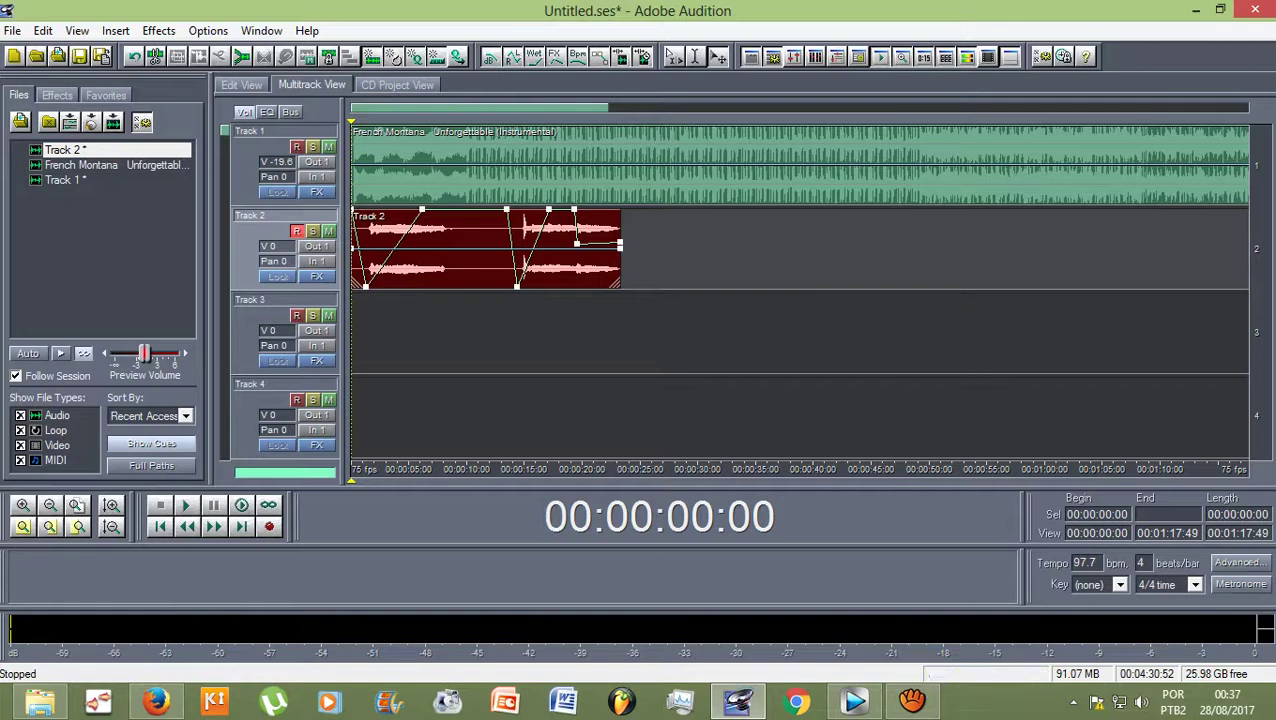
{"action": "left_click", "coordinate": [911, 701]}
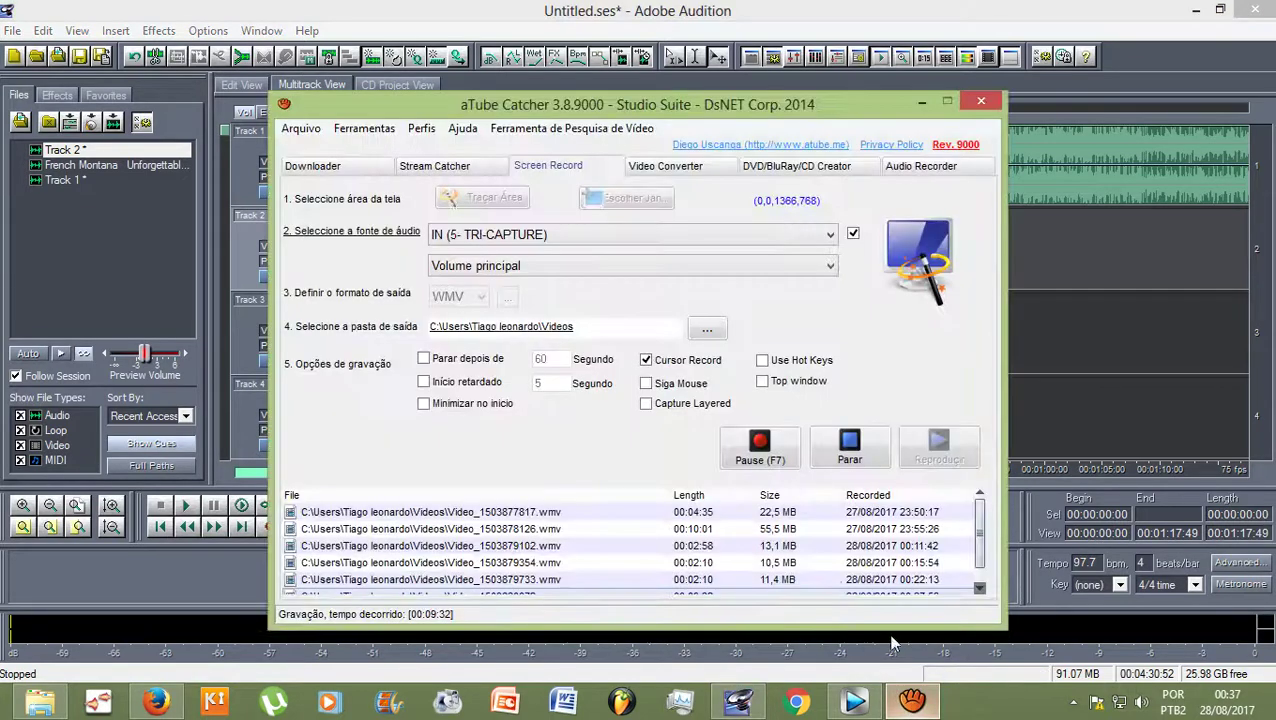